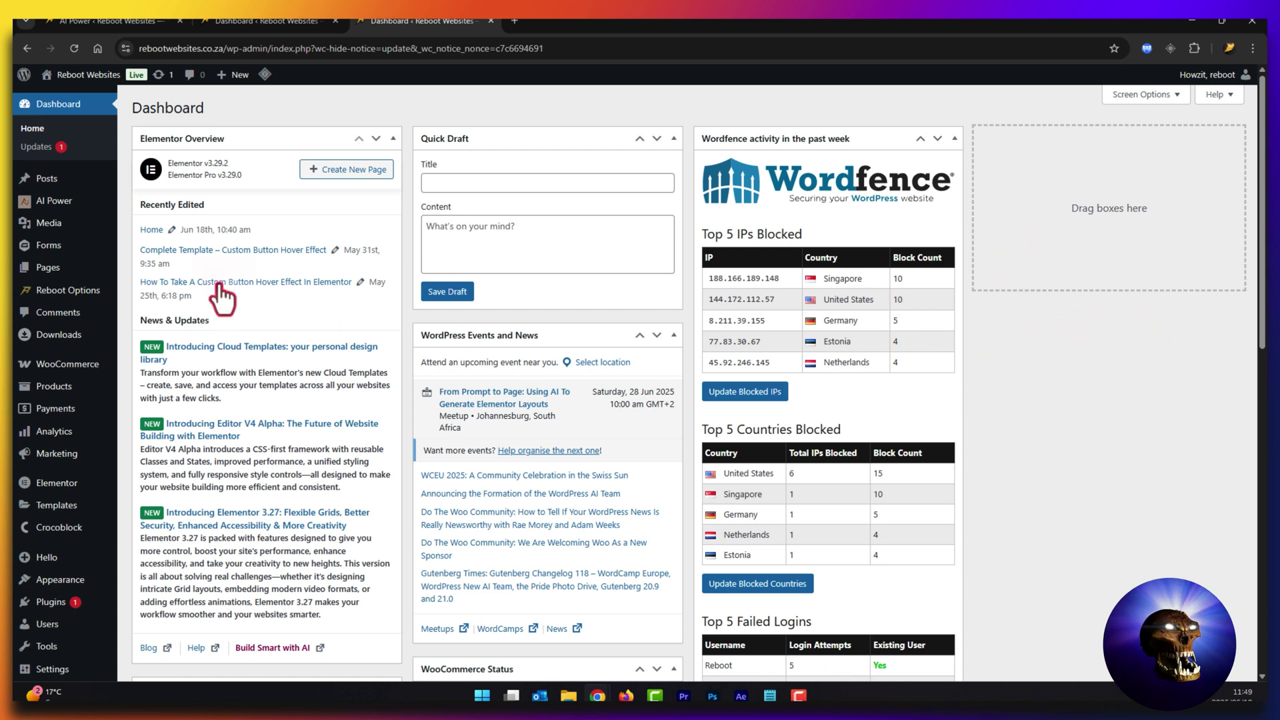
Open AI Power's settings and keep OpenRouter selected as the AI engine.
mouse_move(63, 203)
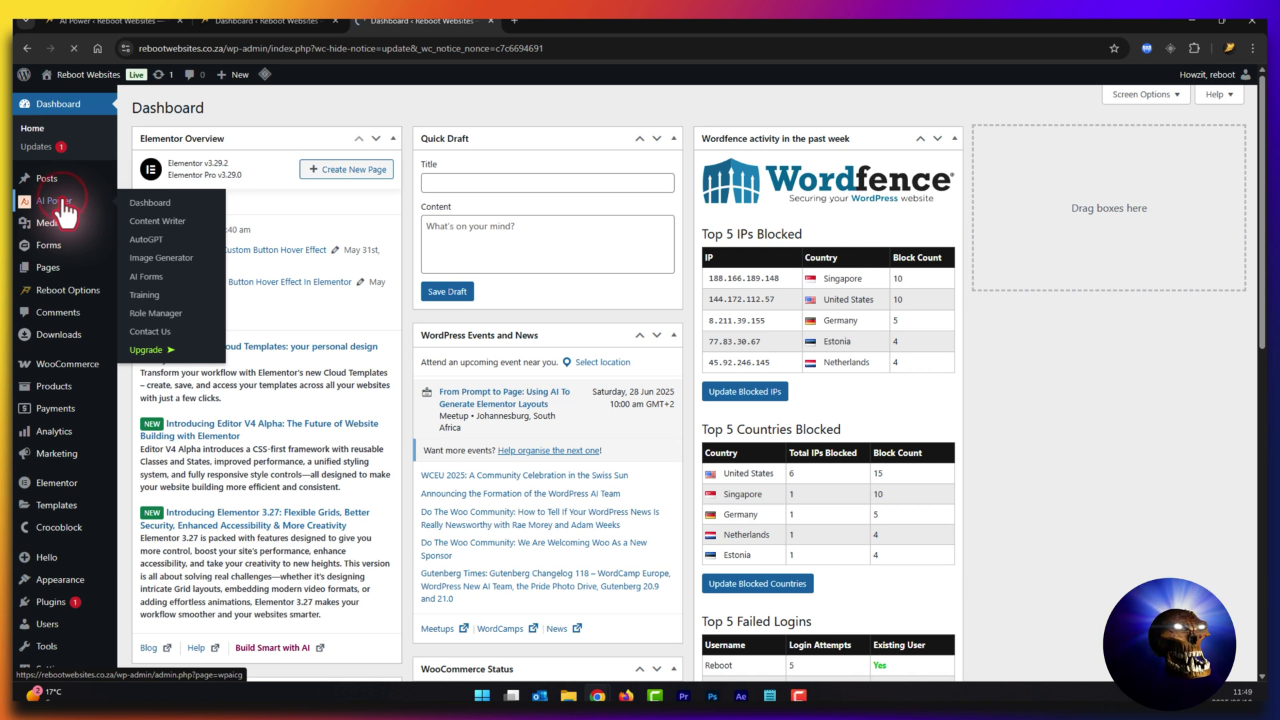
click(63, 201)
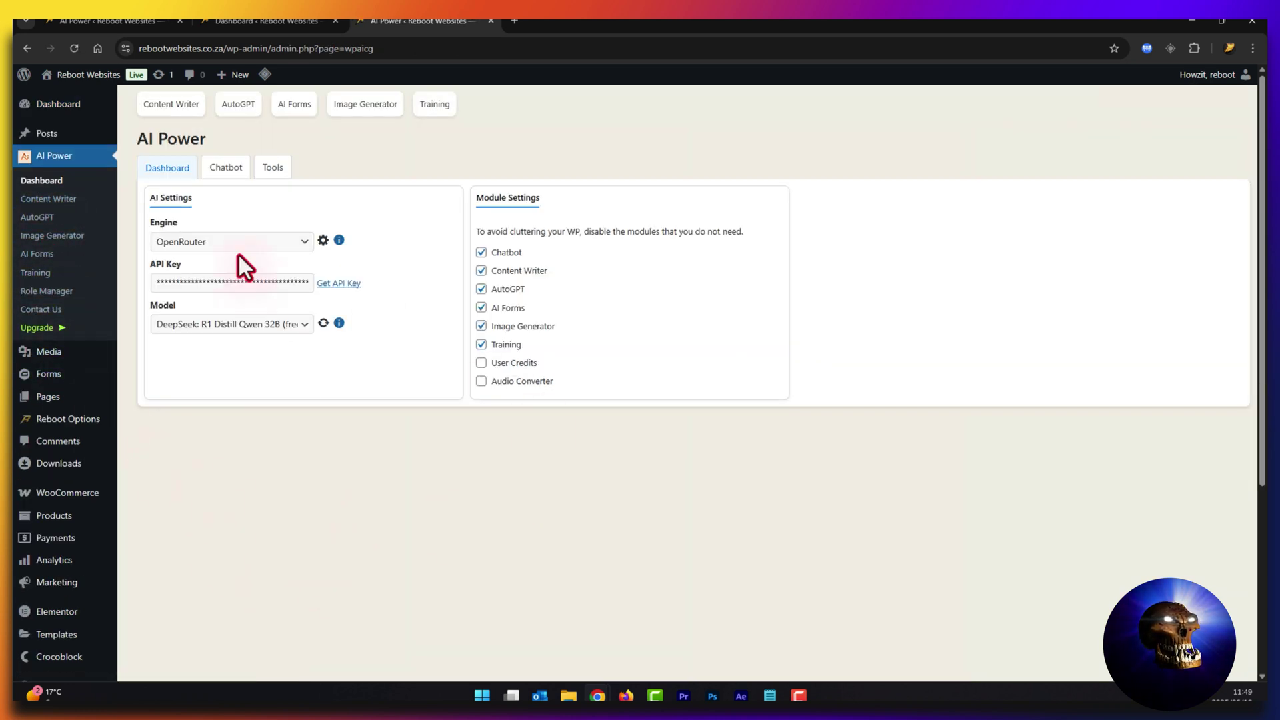
click(238, 241)
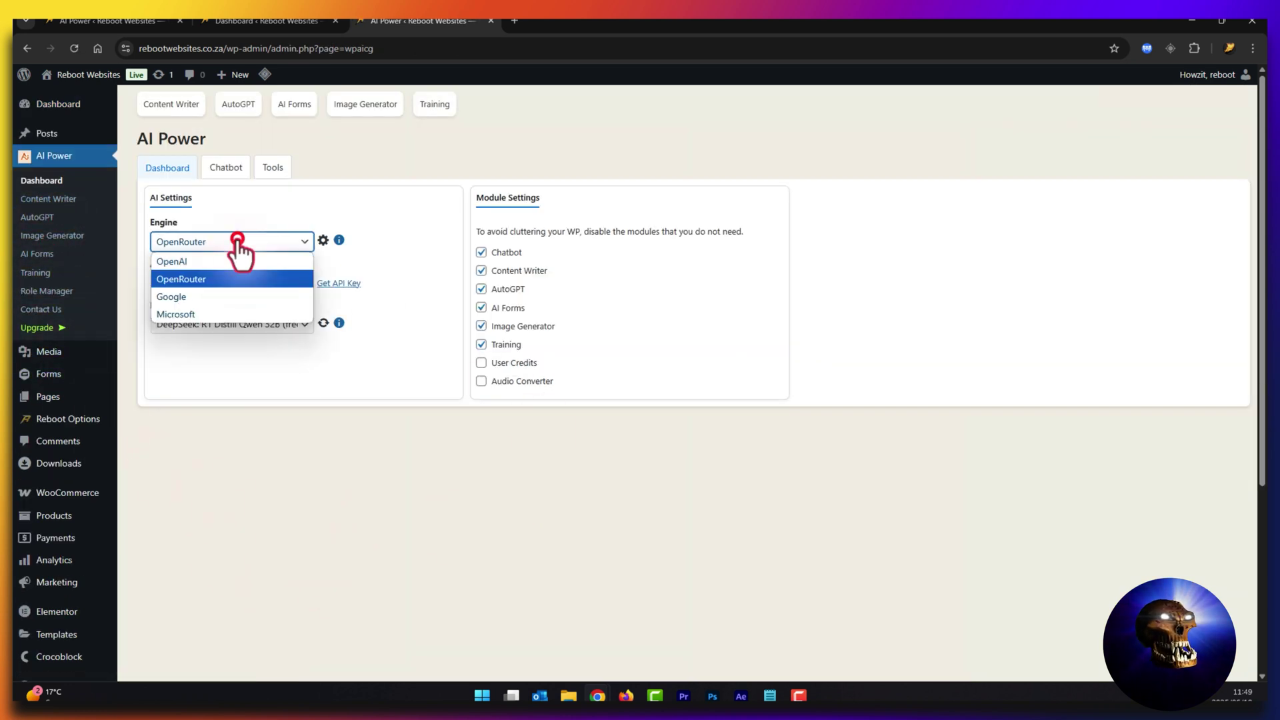
click(199, 283)
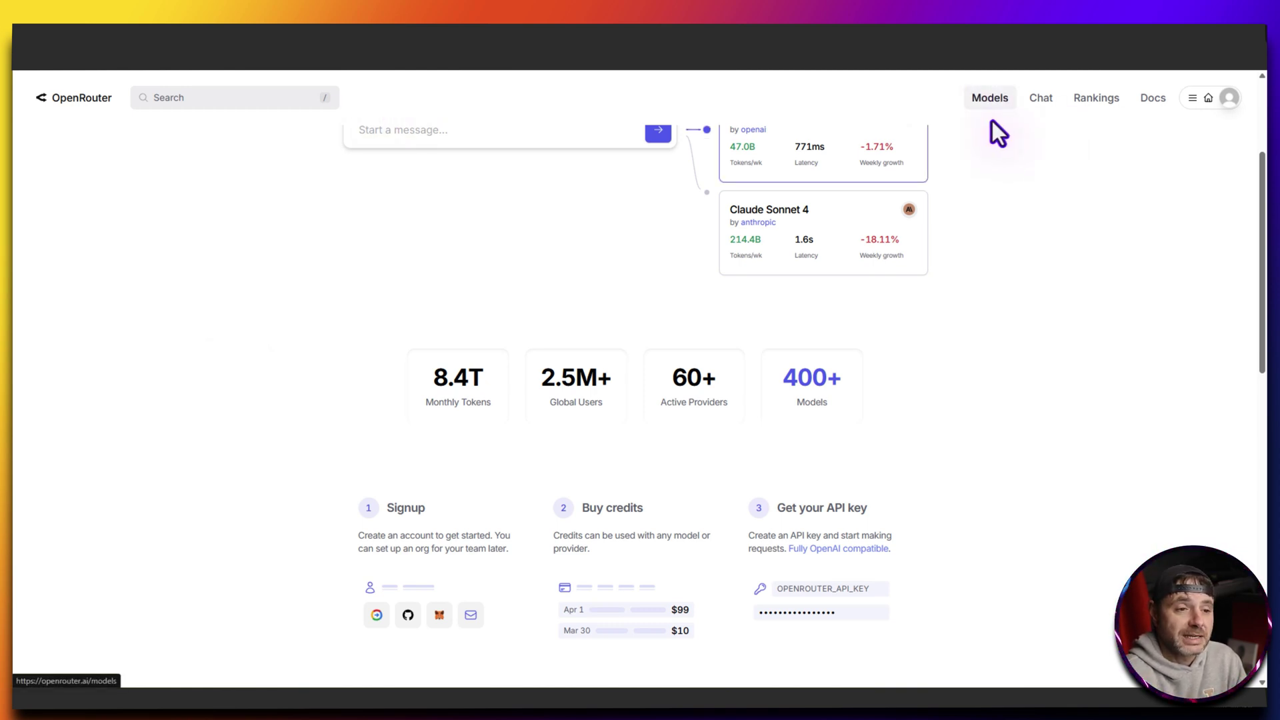
Show OpenRouter's model catalogue with prompt pricing limited to FREE, leaving 69 models.
click(987, 99)
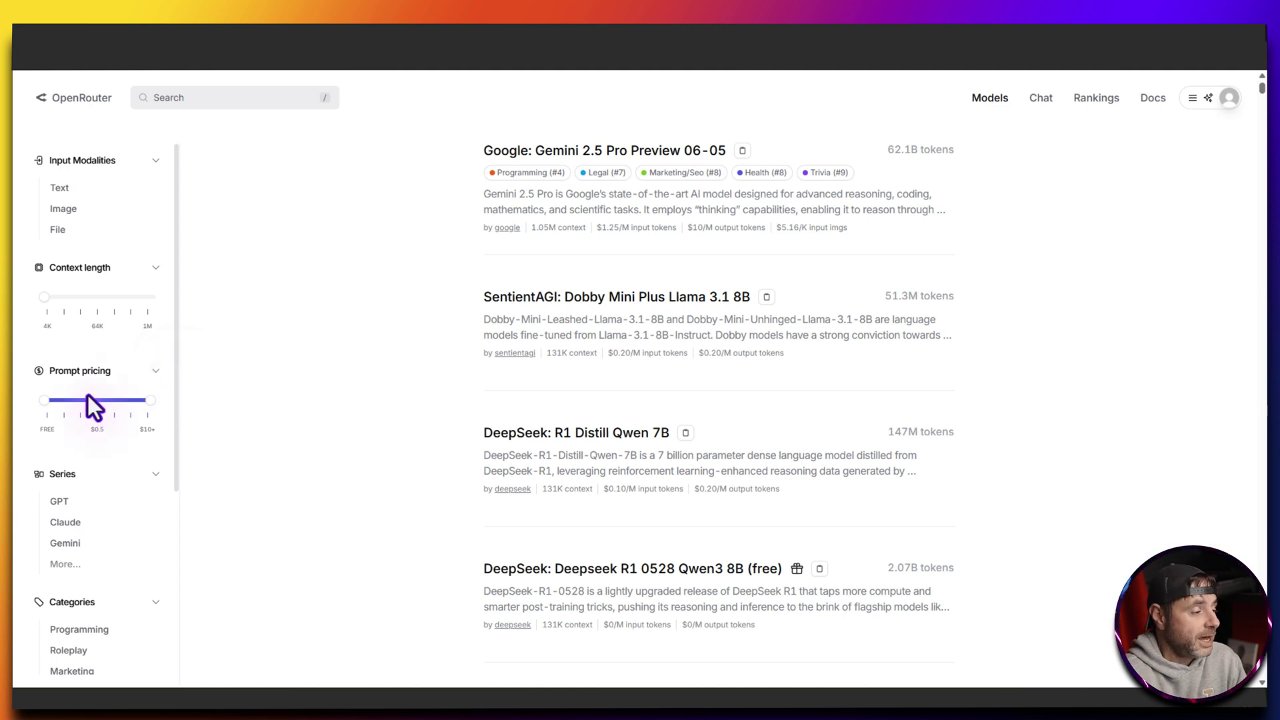
drag(153, 403, 44, 406)
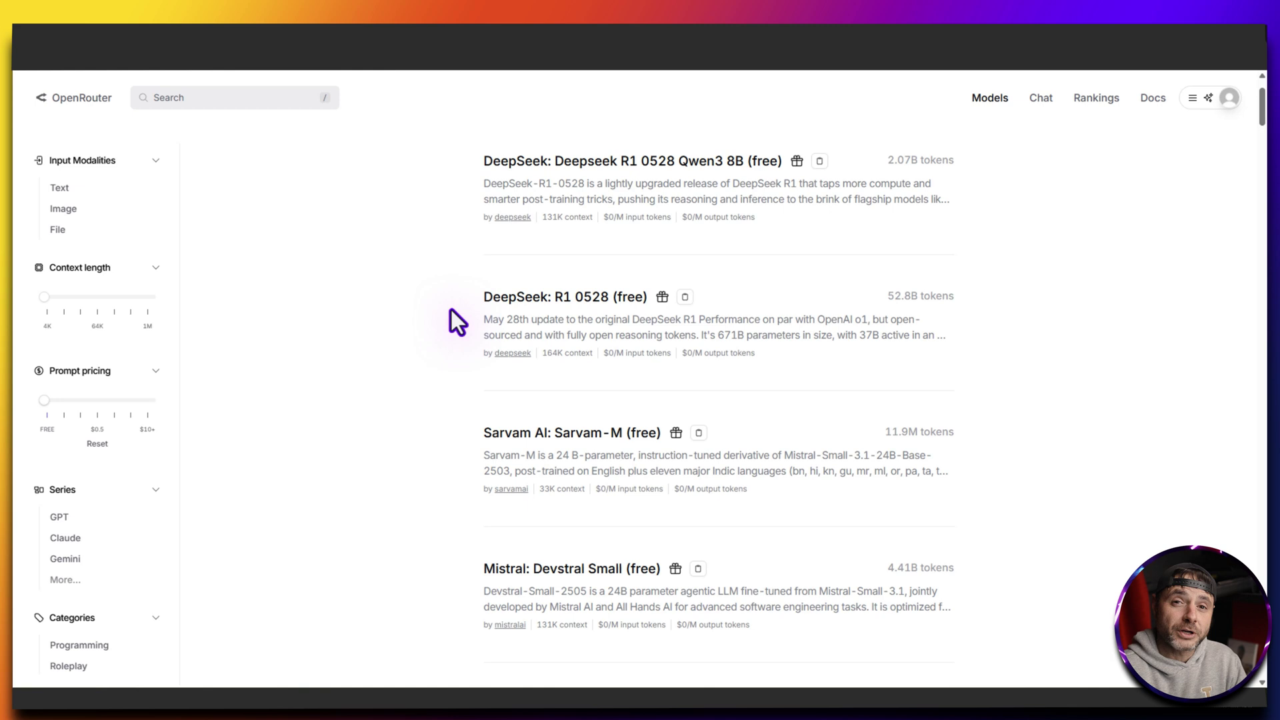
scroll(451, 310, up, 2)
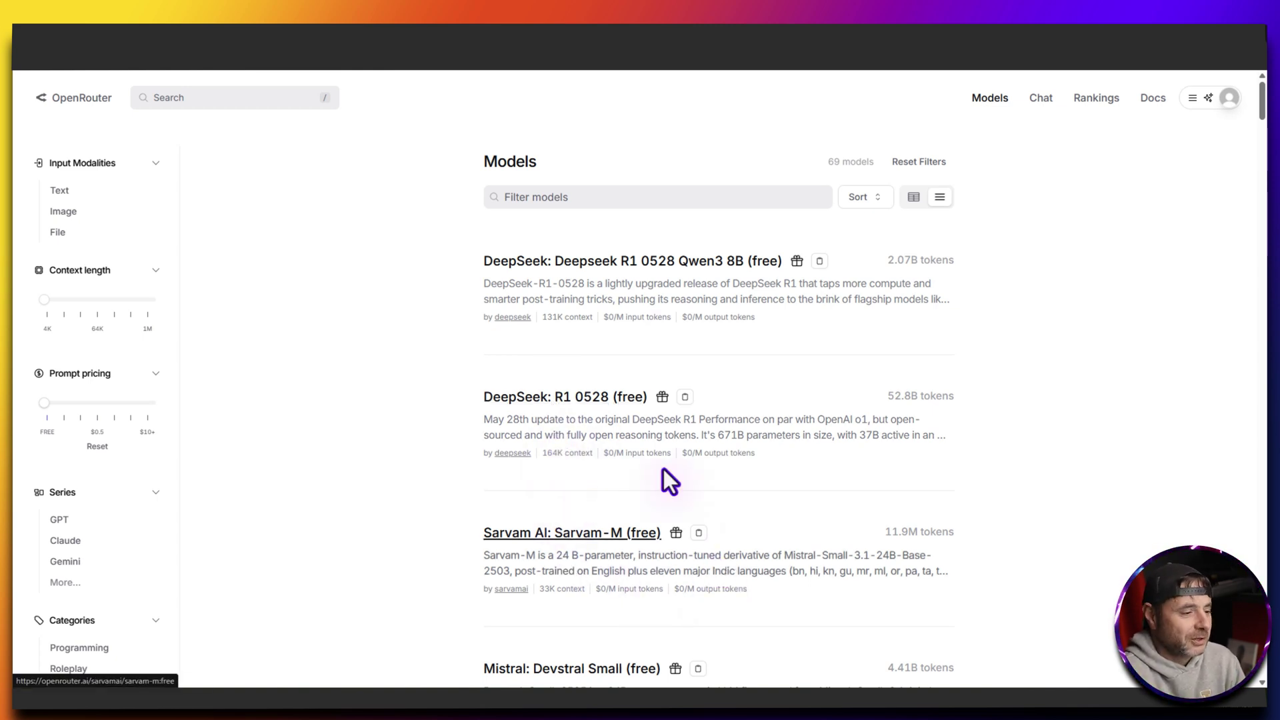
click(602, 200)
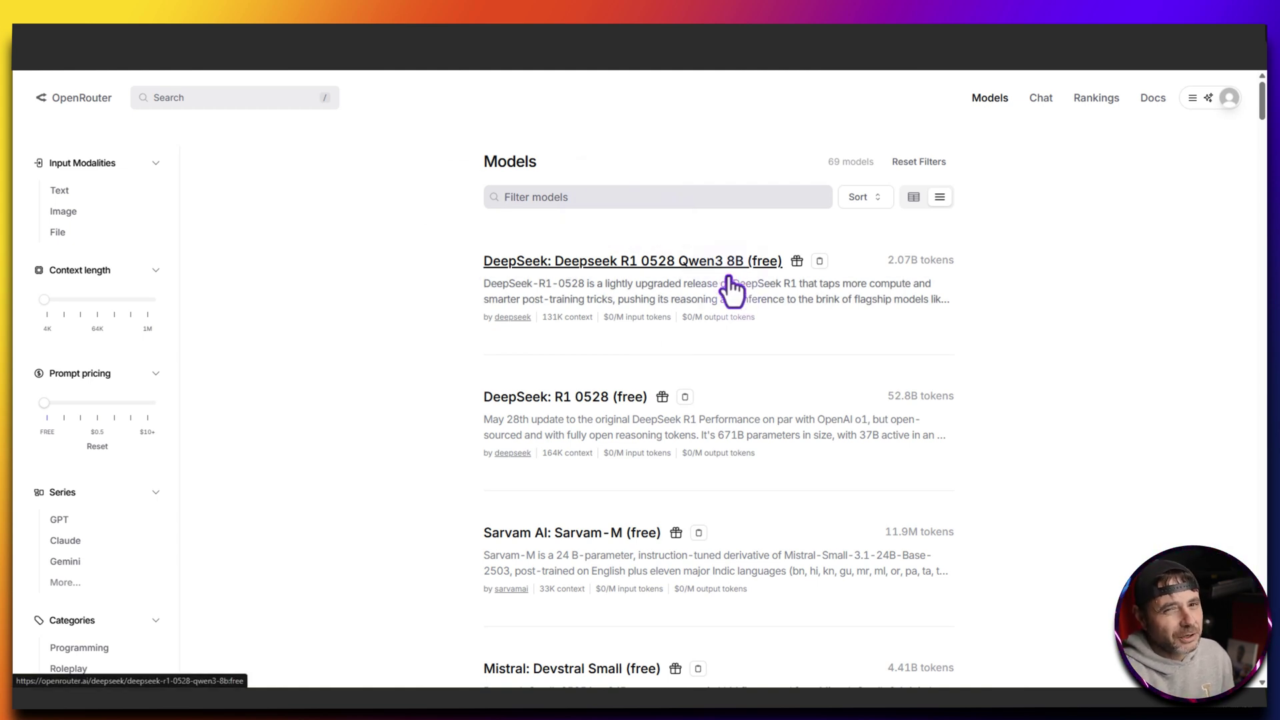
Filter the free models by 'deepseek' and open DeepSeek: R1 Distill Qwen 32B (free).
text(deepseek)
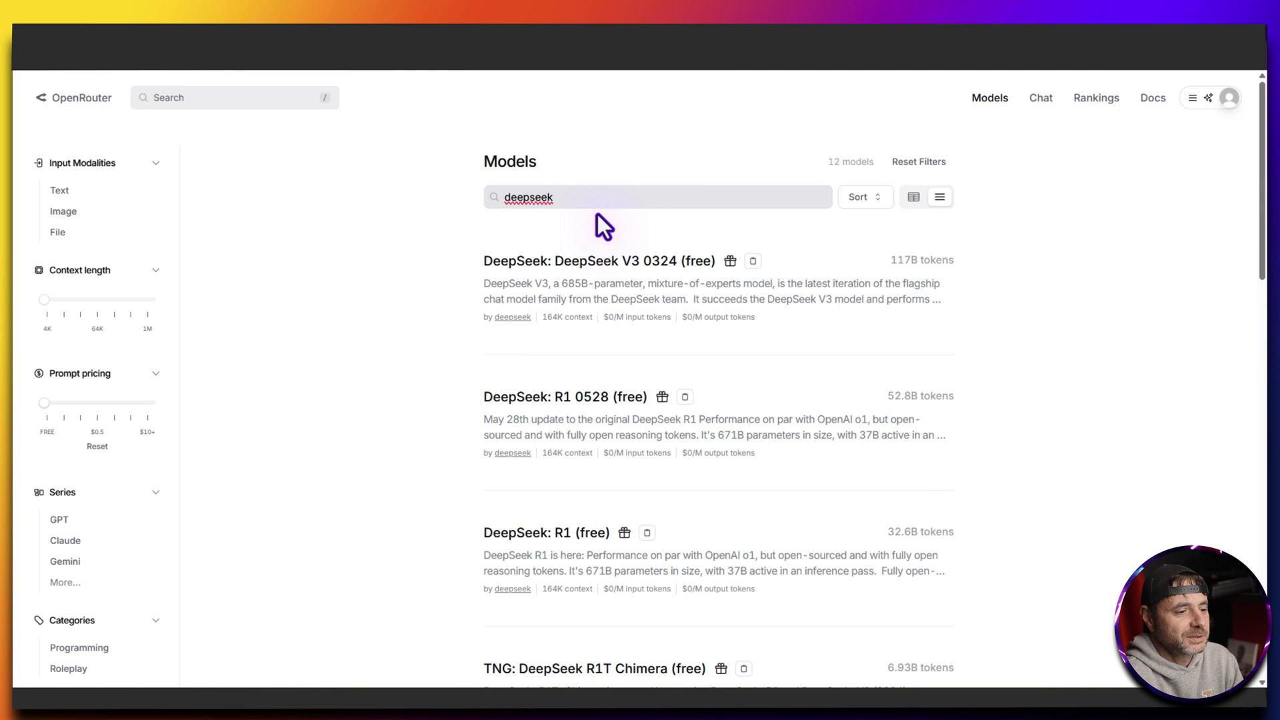
scroll(1059, 403, down, 4)
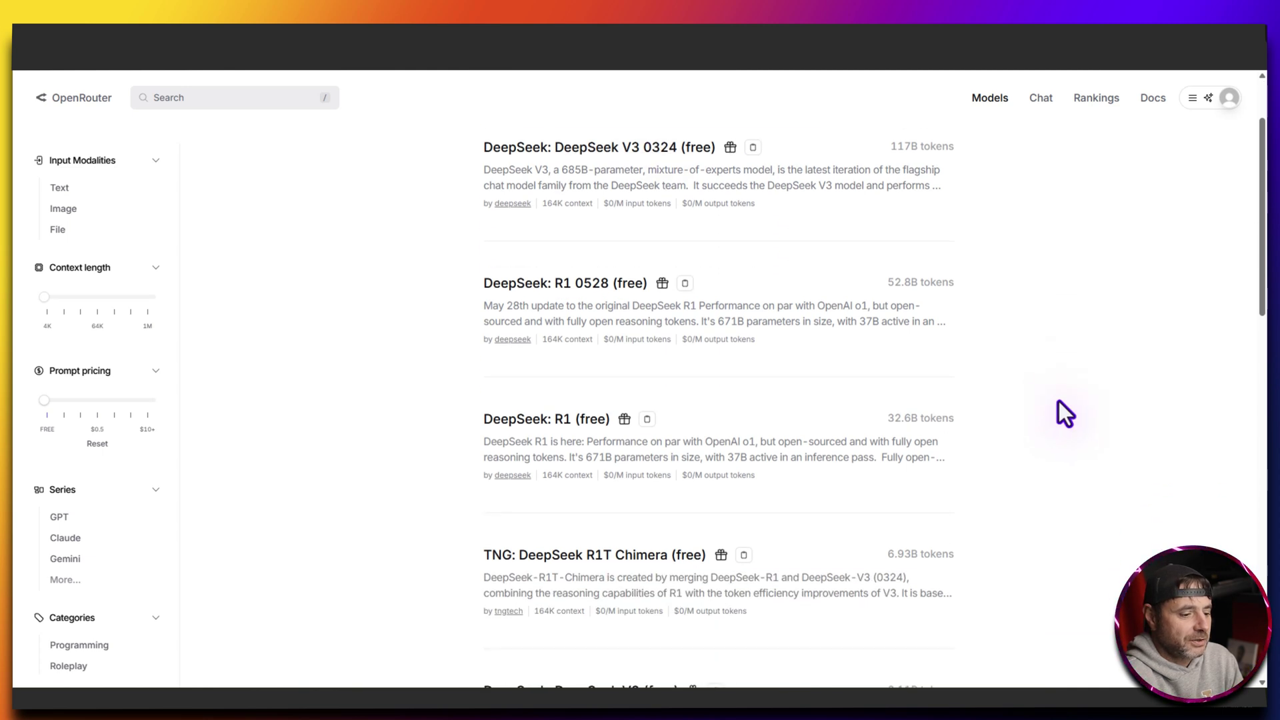
scroll(1035, 377, down, 5)
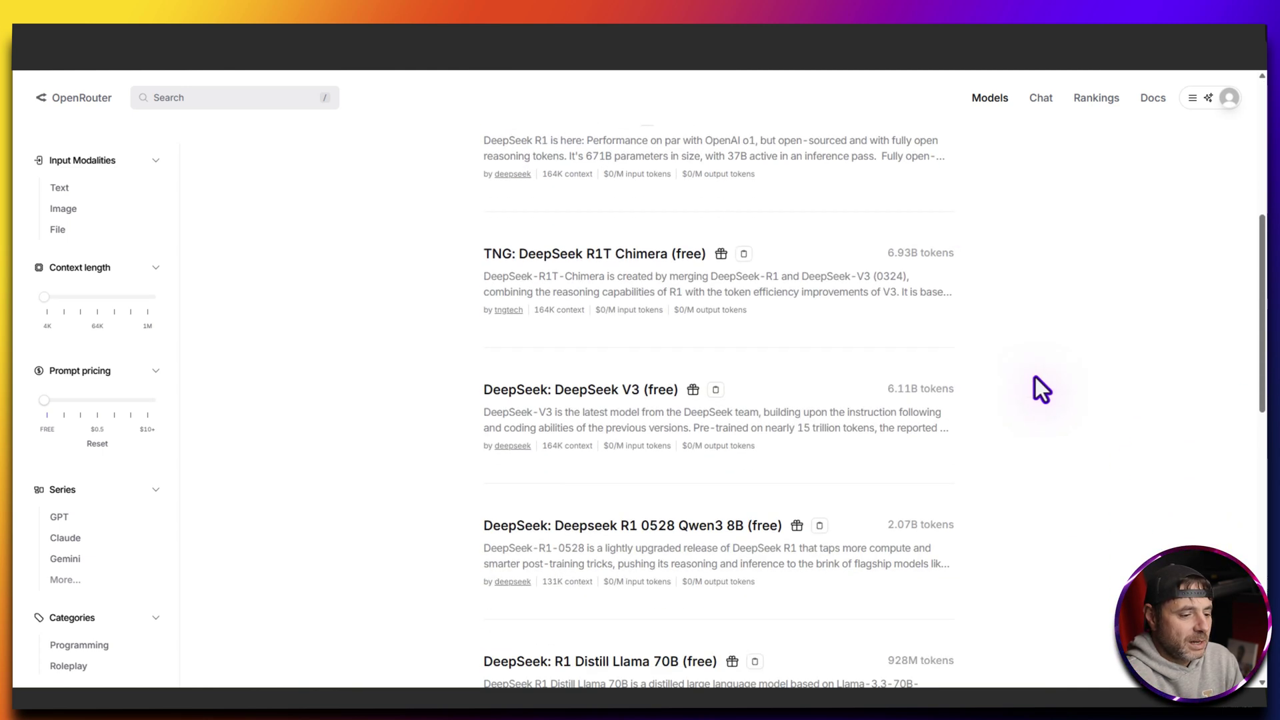
scroll(1036, 377, down, 2)
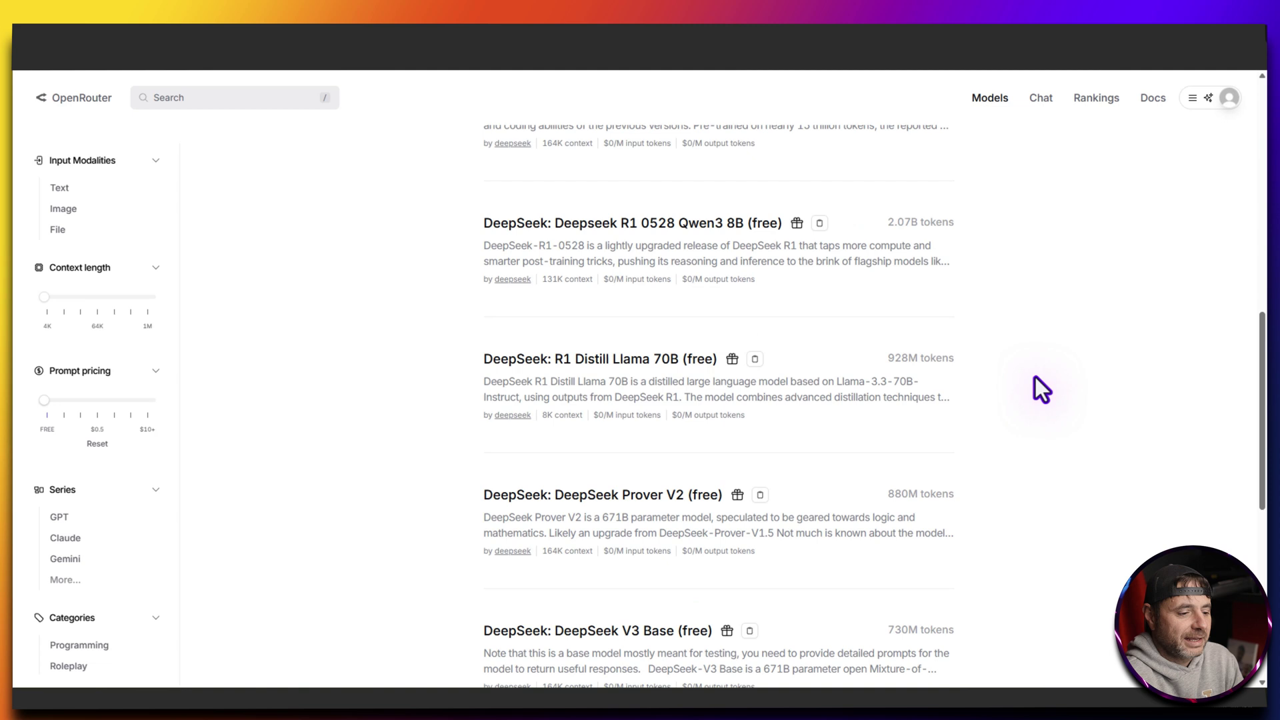
scroll(1035, 376, down, 2)
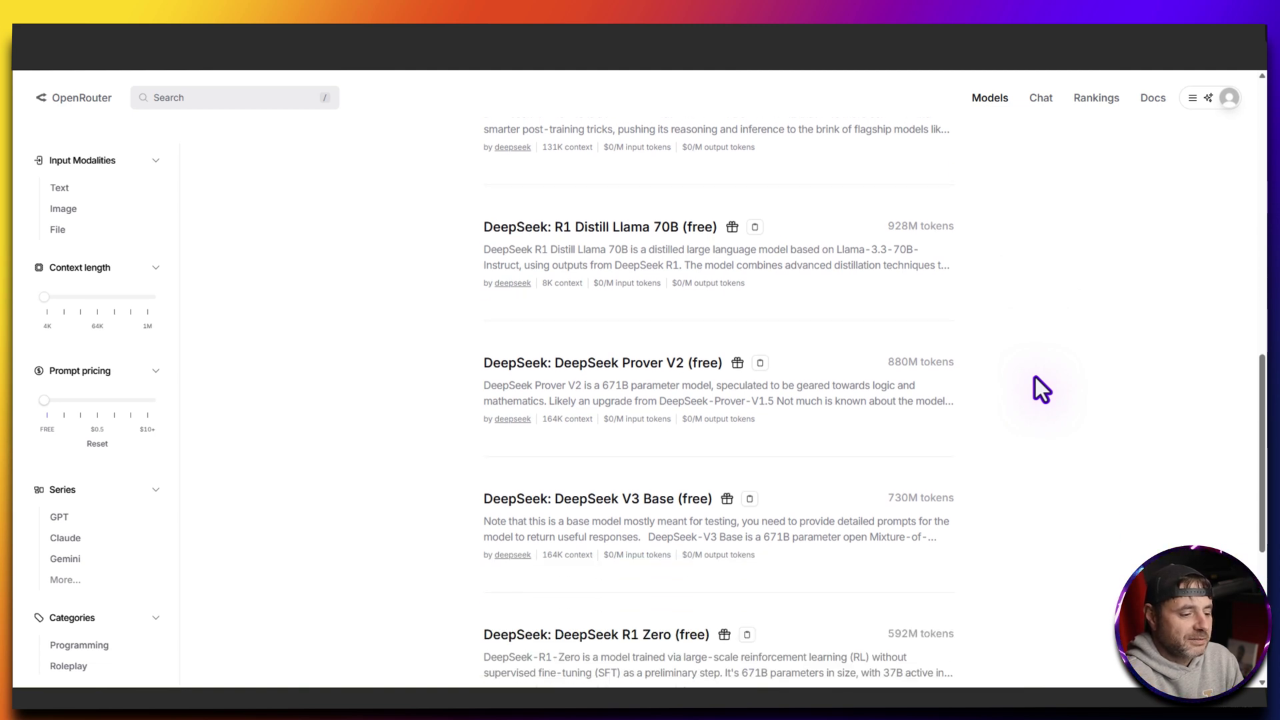
scroll(1035, 376, down, 3)
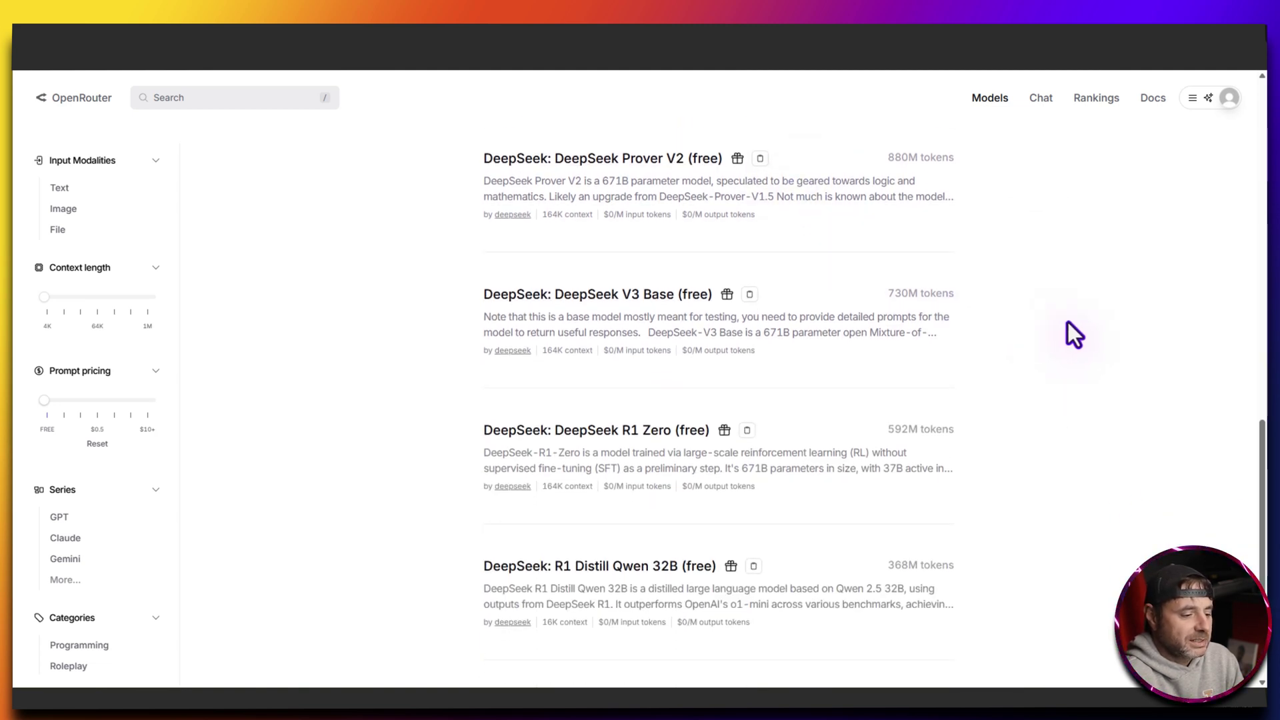
scroll(1069, 331, down, 3)
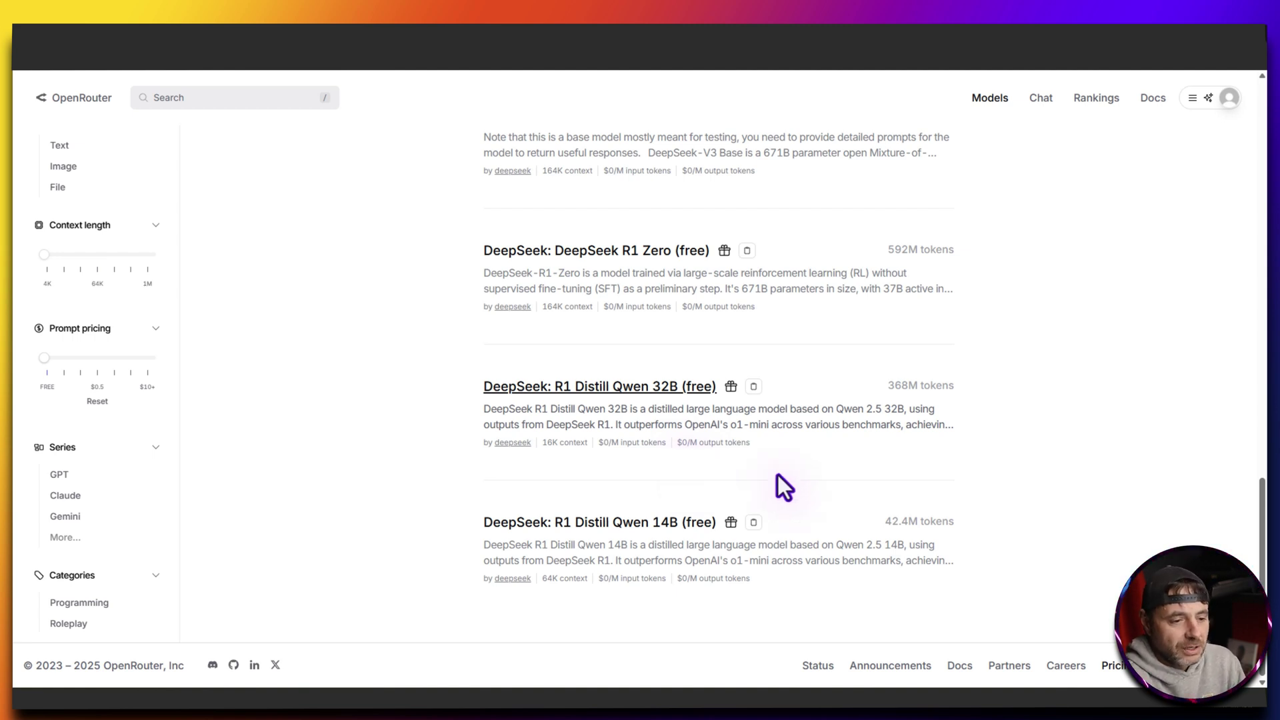
click(629, 393)
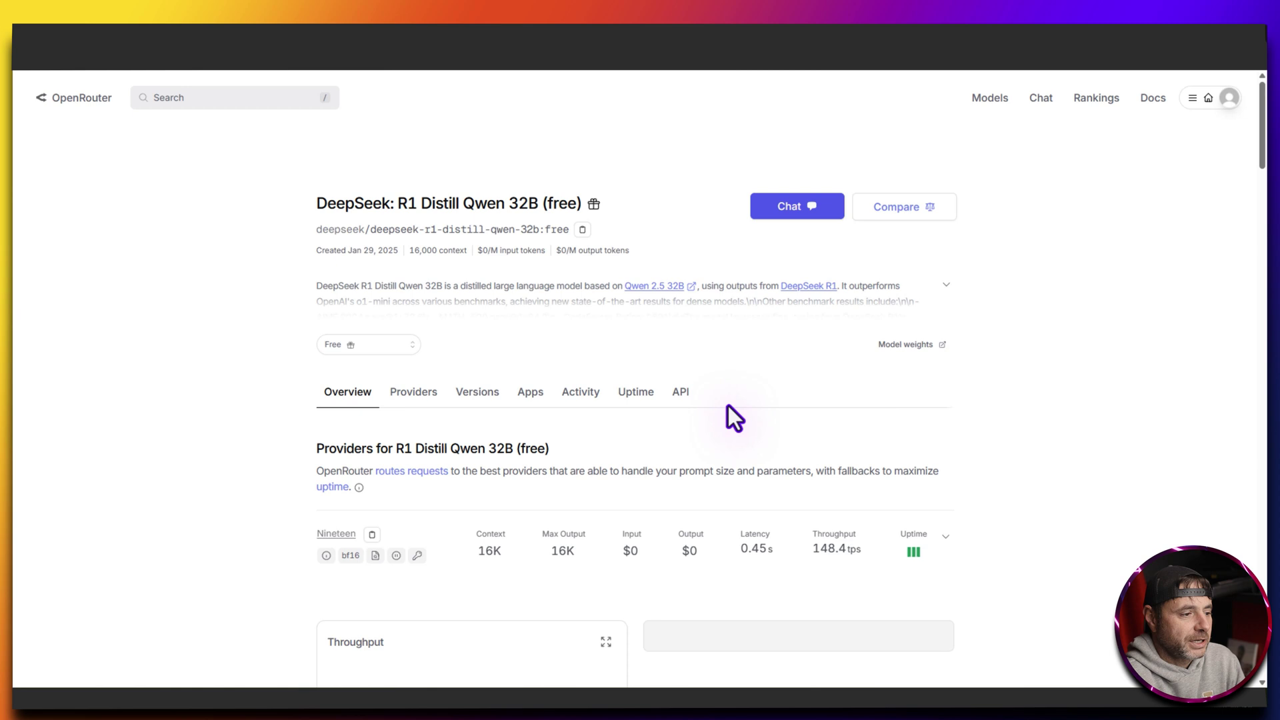
Scroll the model page down to its sample code and API section.
scroll(750, 407, down, 4)
scroll(746, 391, down, 10)
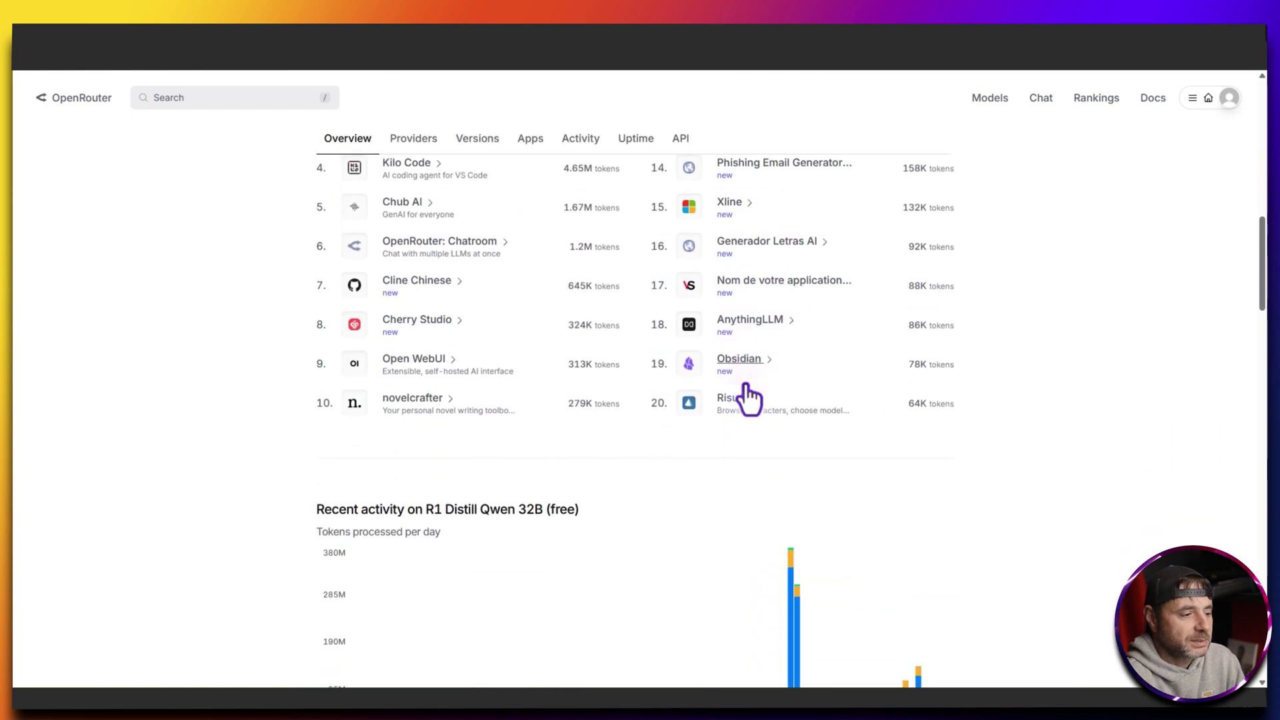
scroll(722, 363, down, 15)
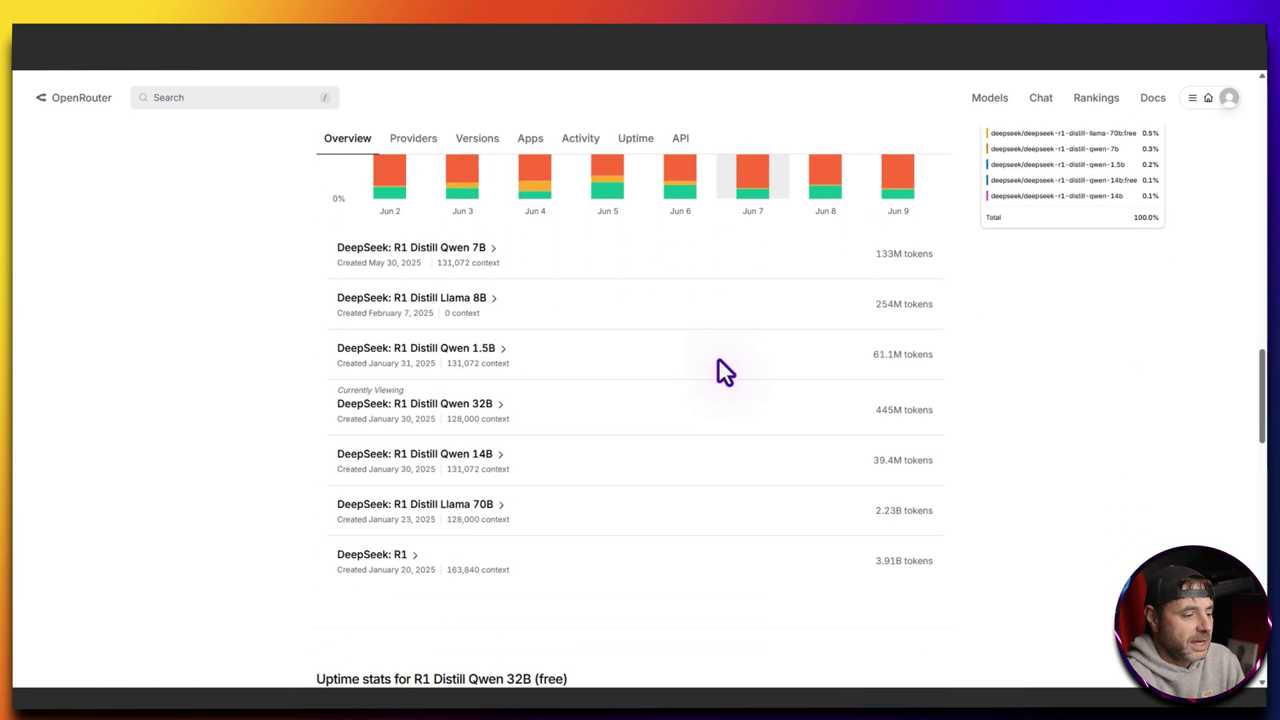
scroll(720, 364, down, 8)
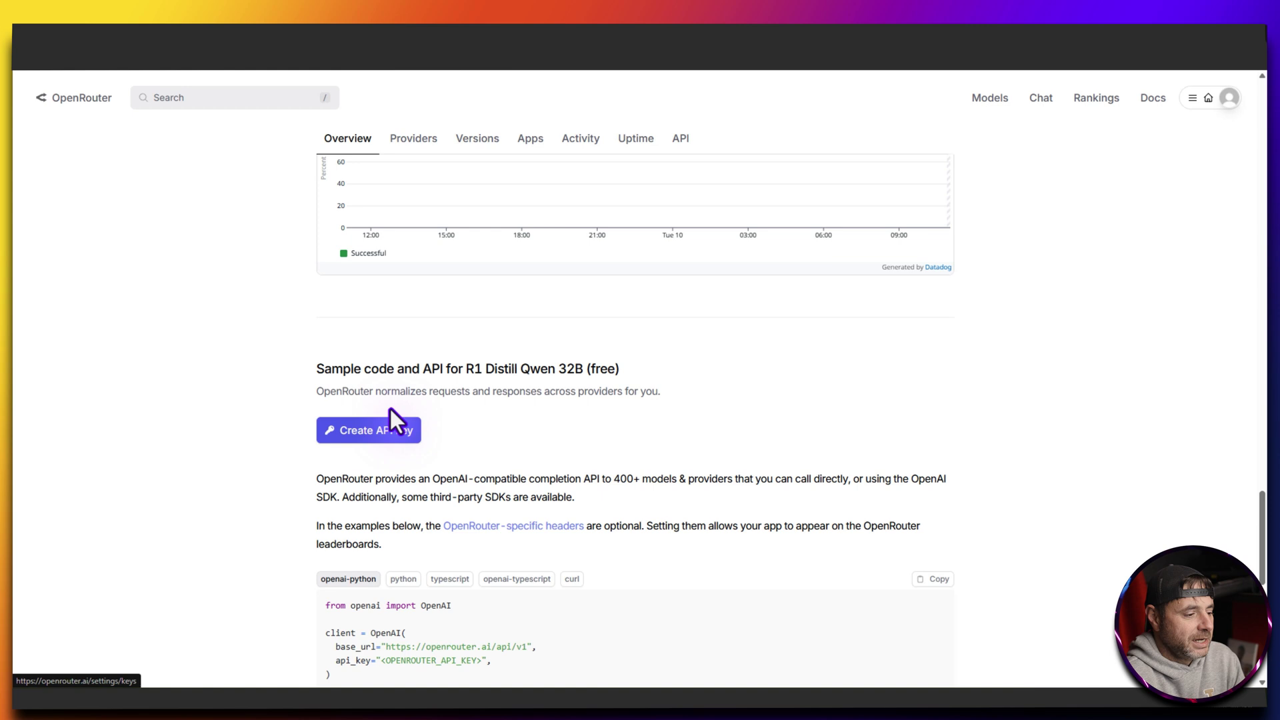
Create an OpenRouter API key named 'Website Content' and copy the generated key.
click(366, 432)
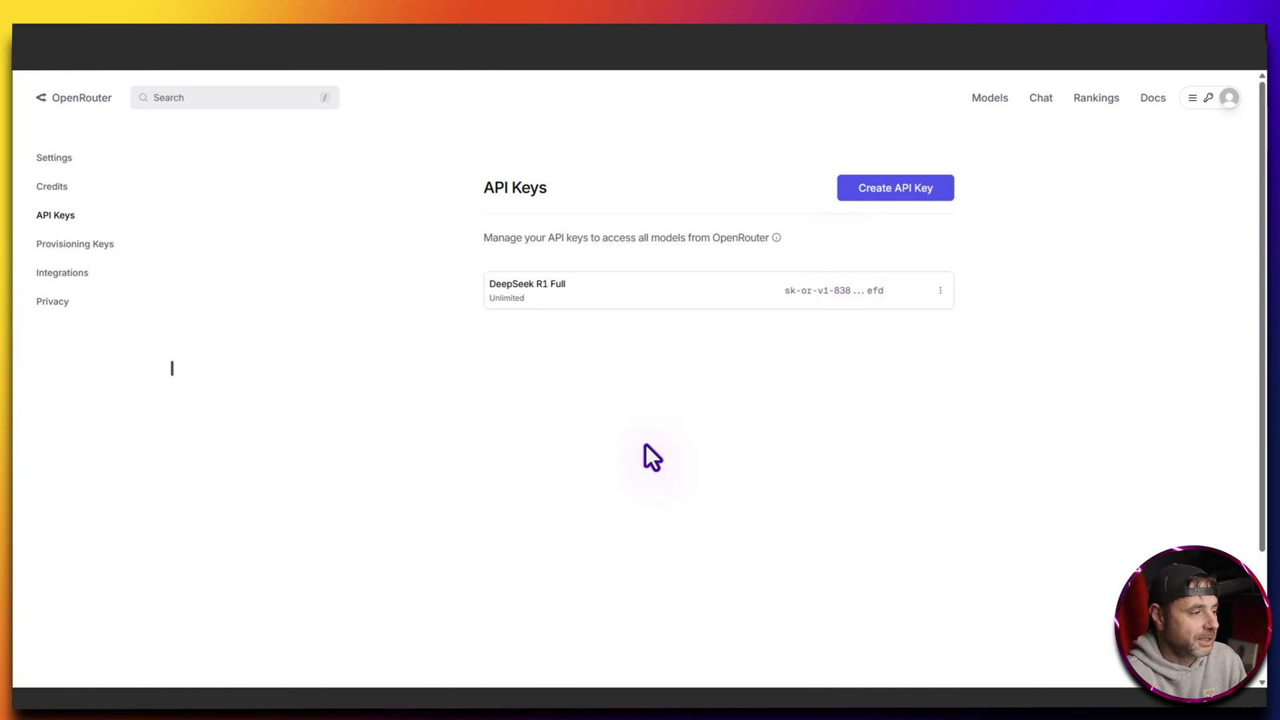
click(905, 192)
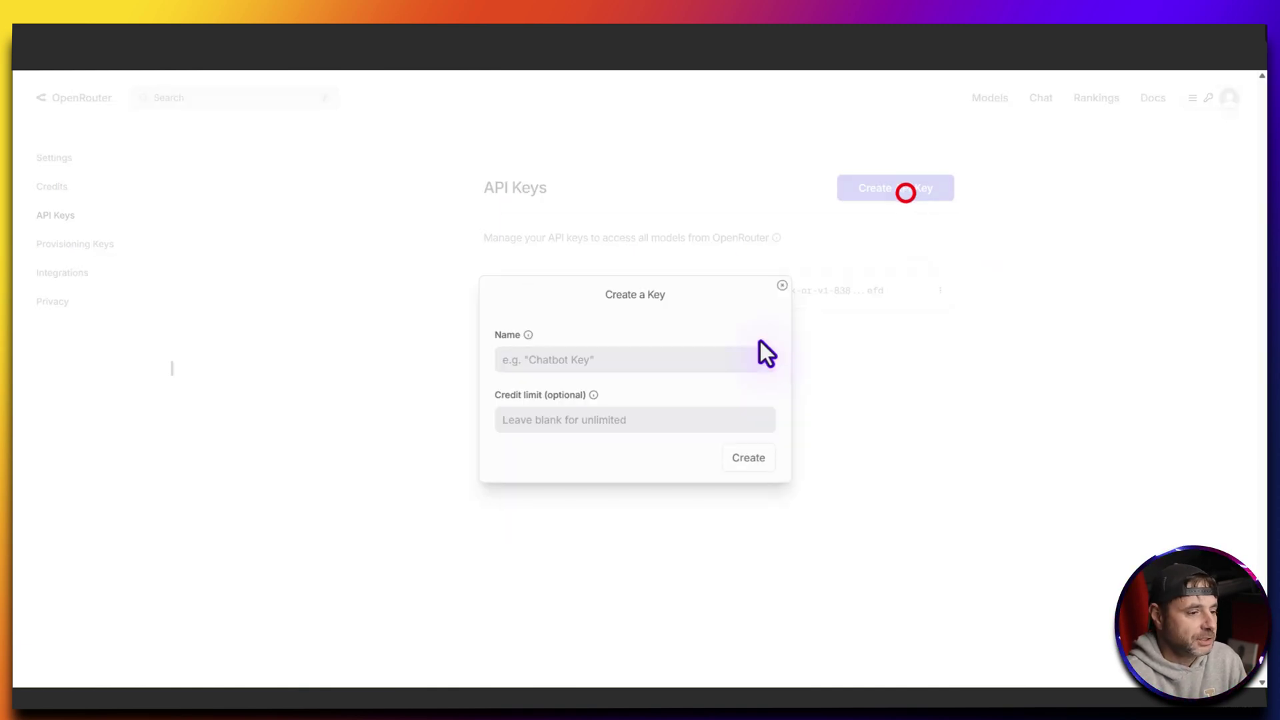
click(832, 406)
click(660, 366)
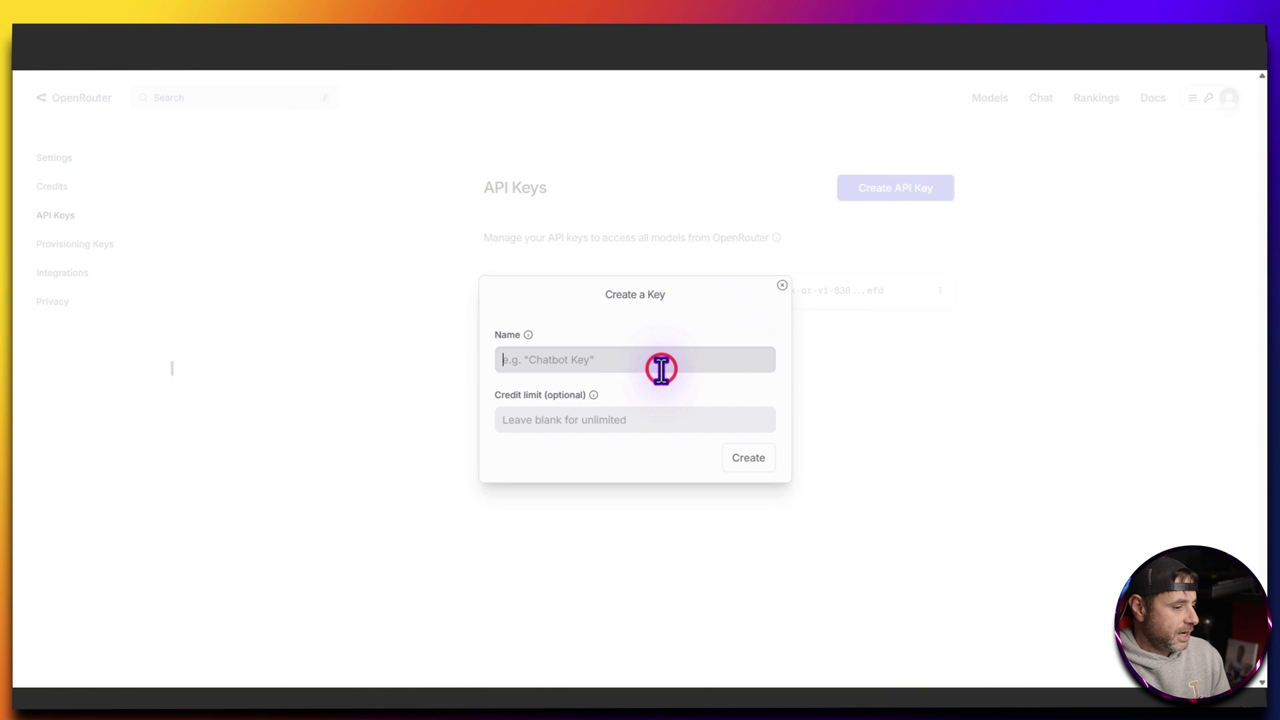
text(Website Content)
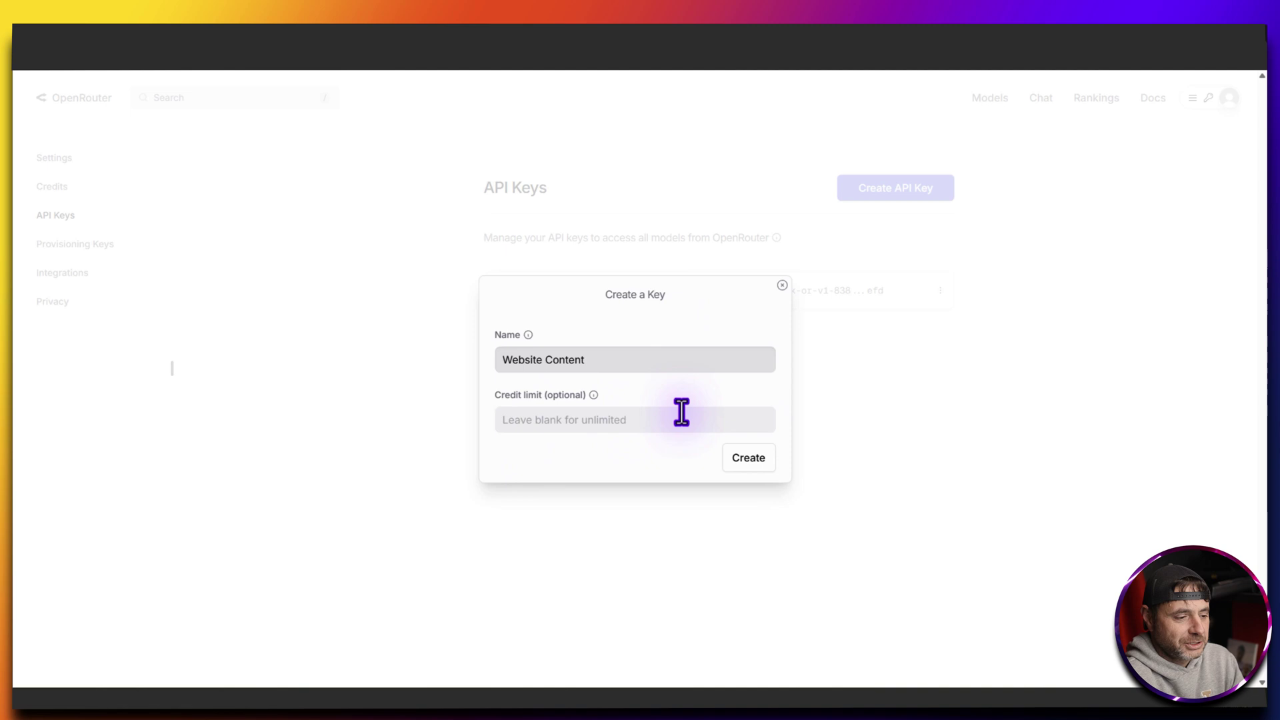
click(741, 457)
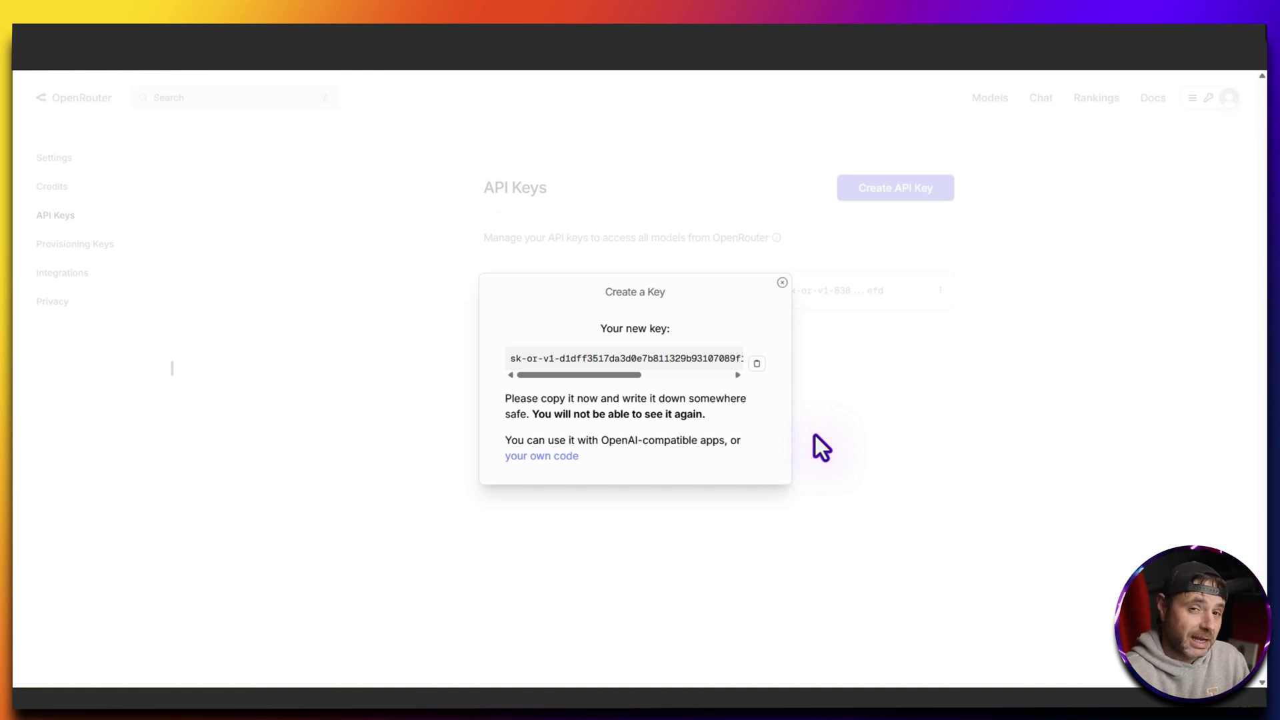
click(758, 363)
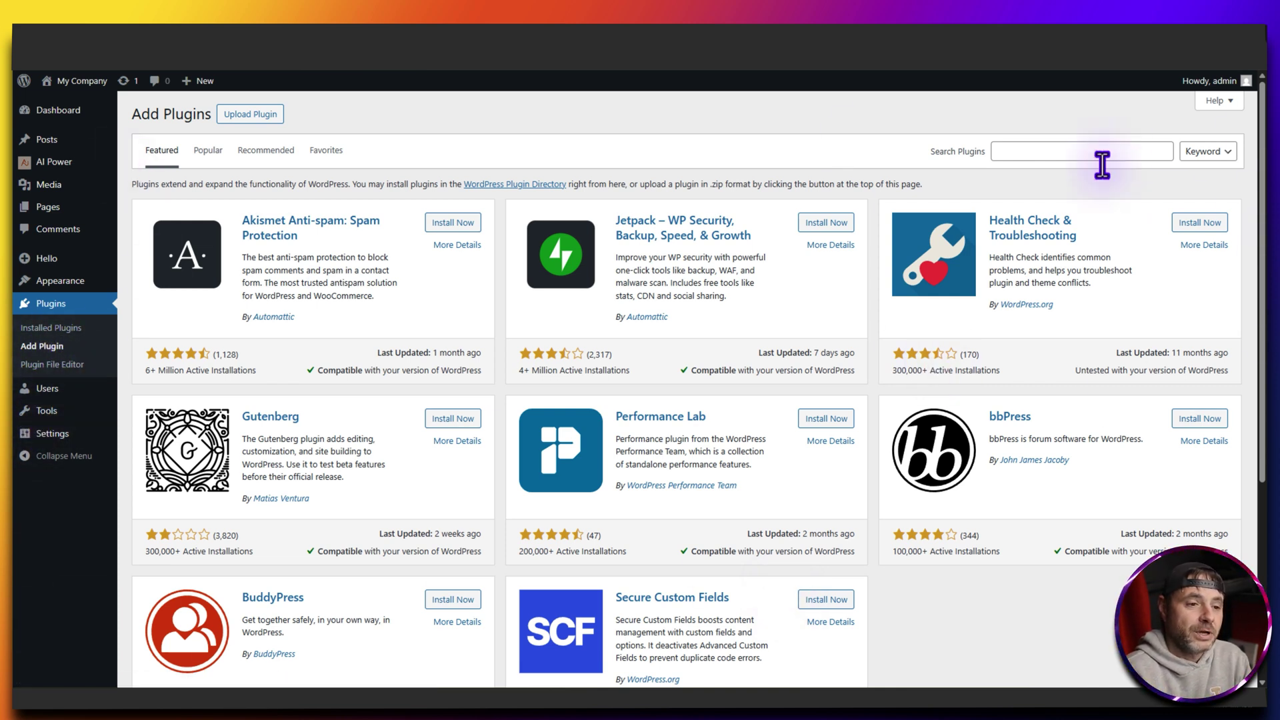
Search the WordPress plugin directory for 'ai power'.
click(1125, 154)
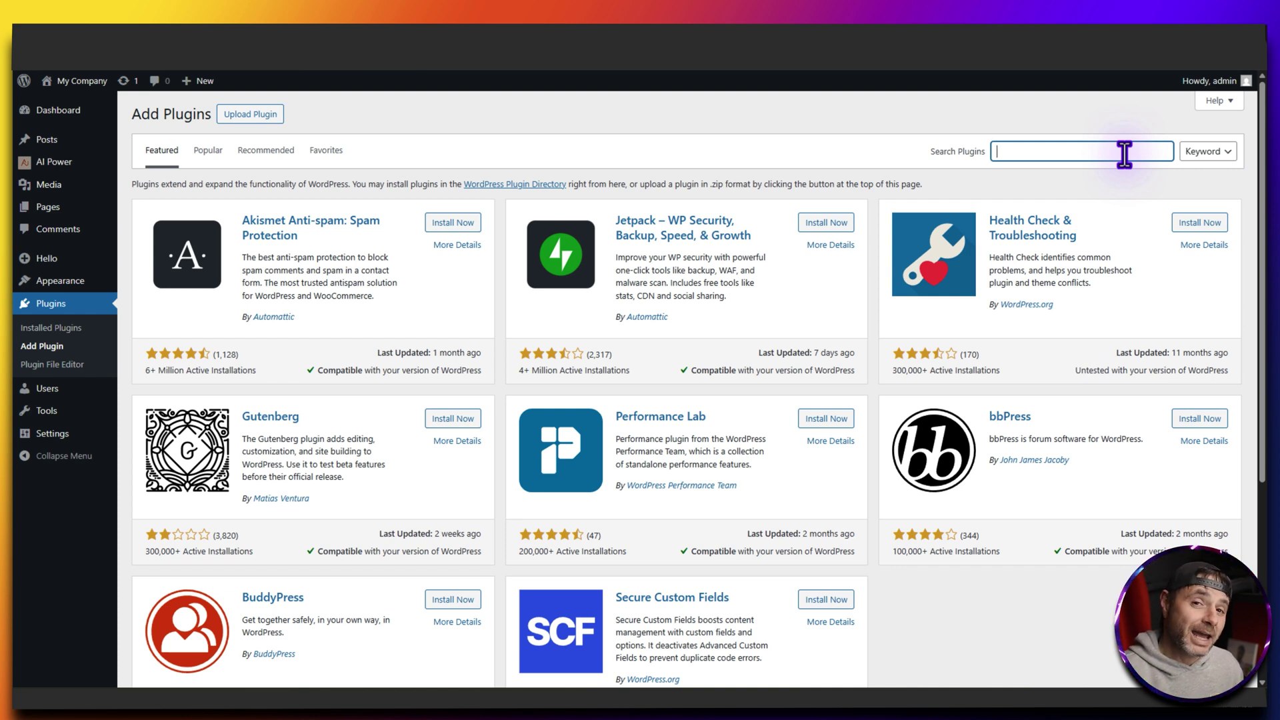
text(ai power)
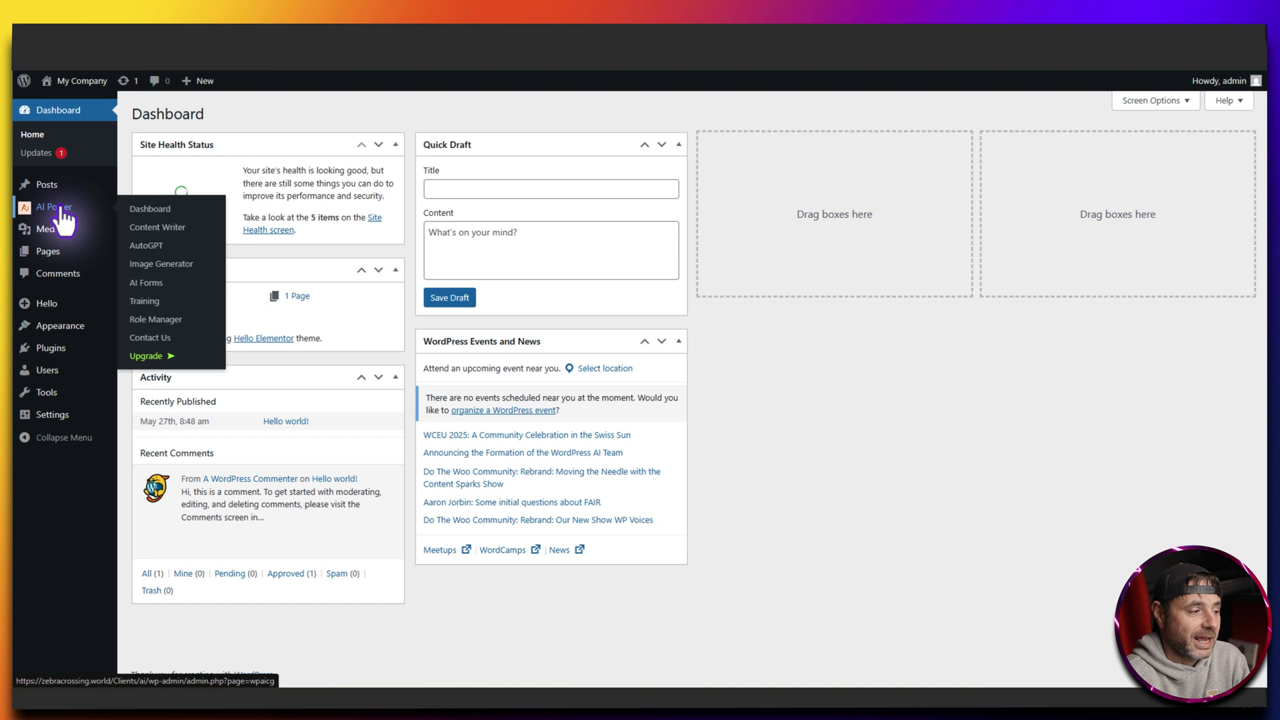
Open AI Power's settings and set the AI engine to OpenRouter.
click(58, 212)
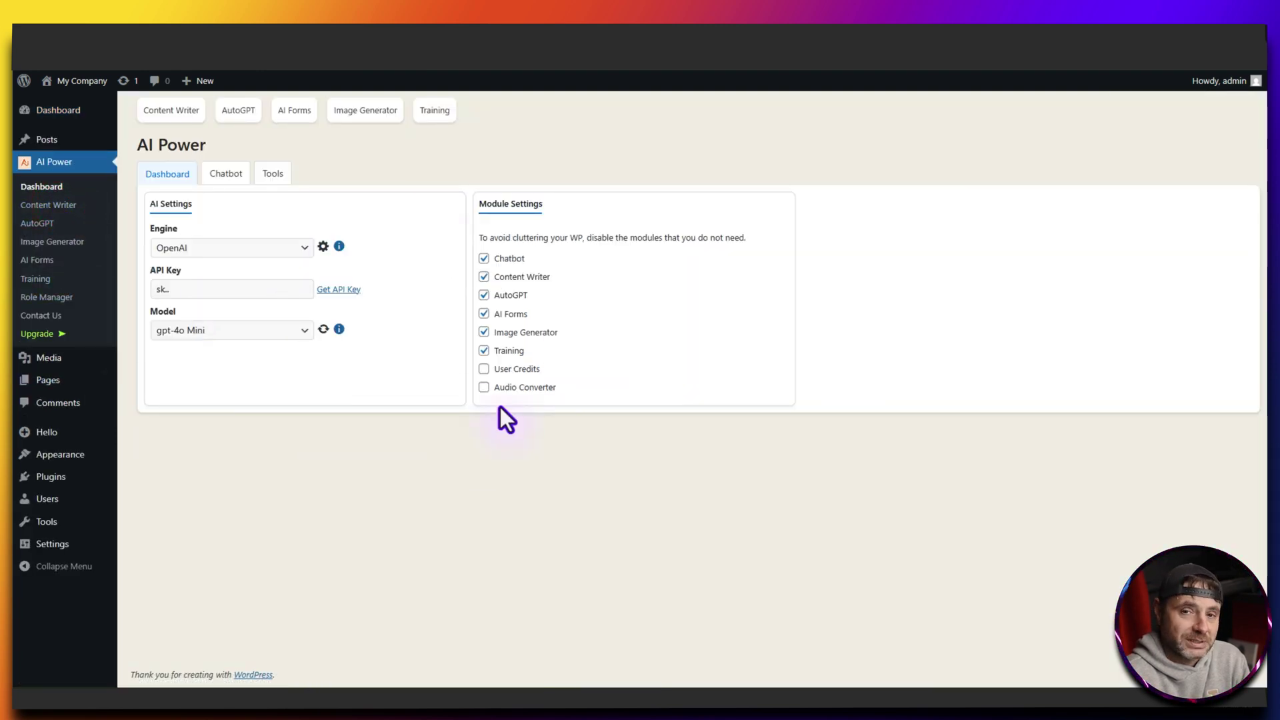
click(196, 250)
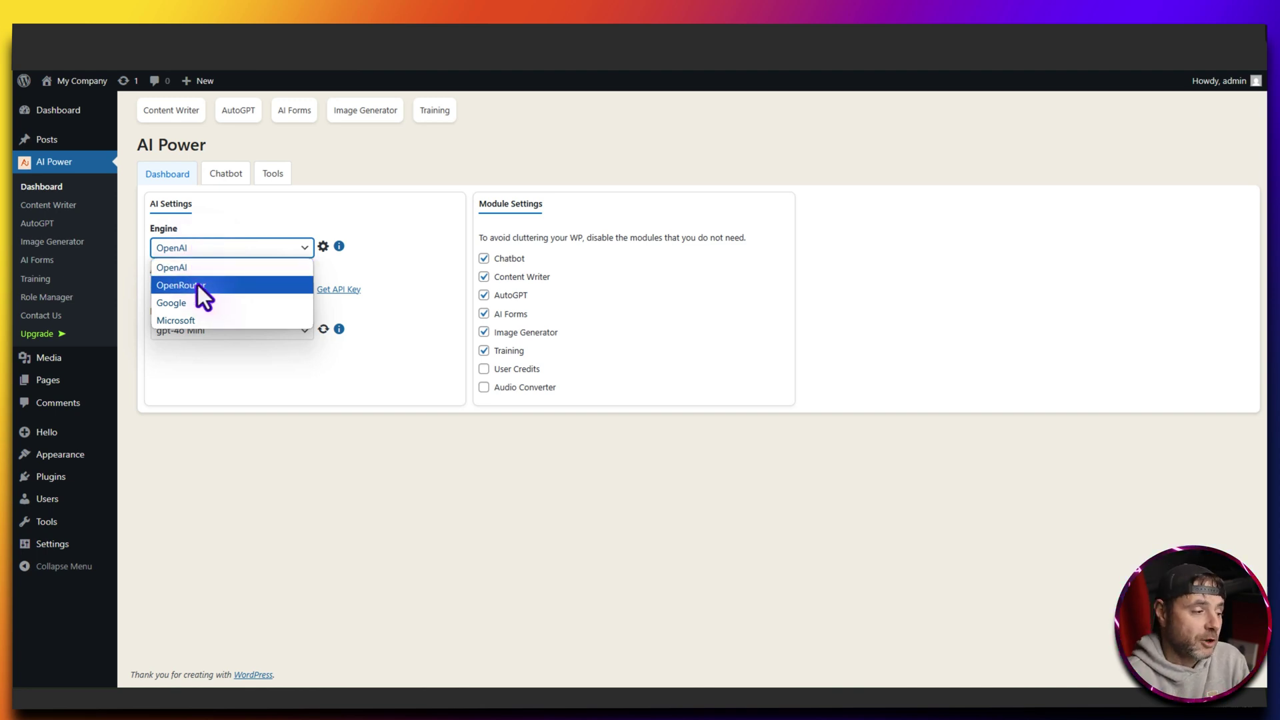
click(198, 285)
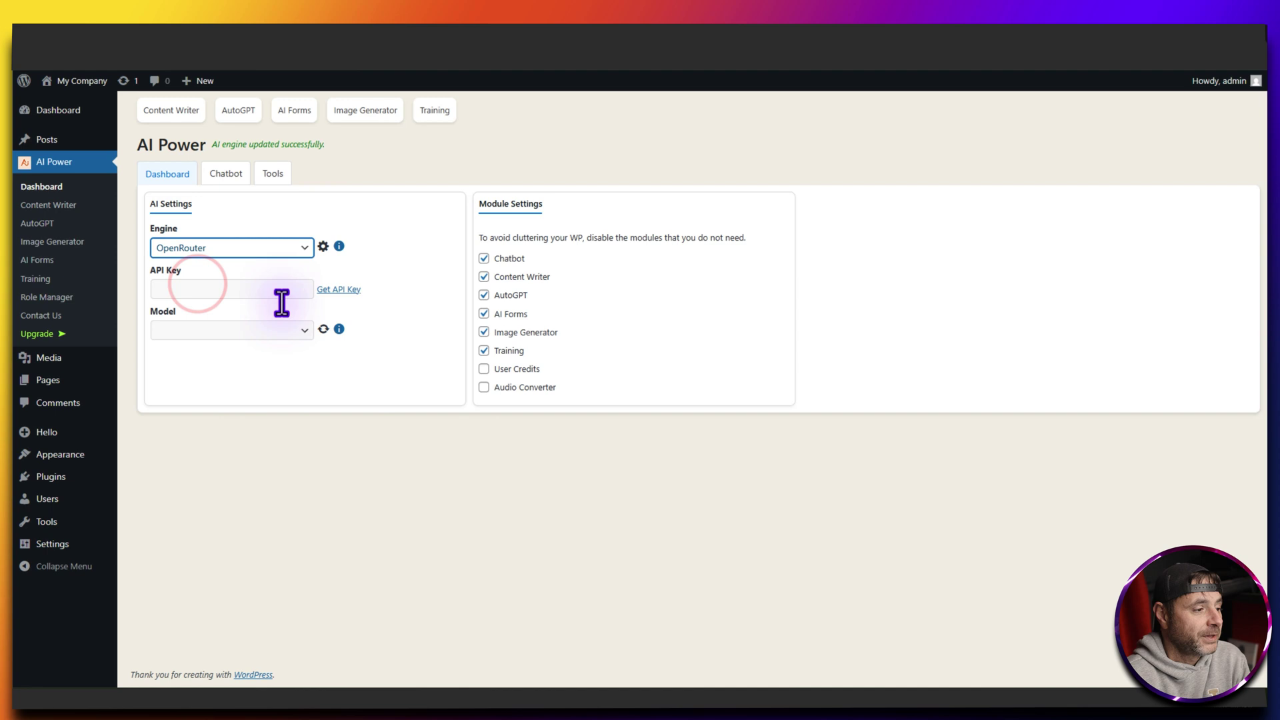
Paste the OpenRouter API key into the API Key field so it saves.
click(205, 287)
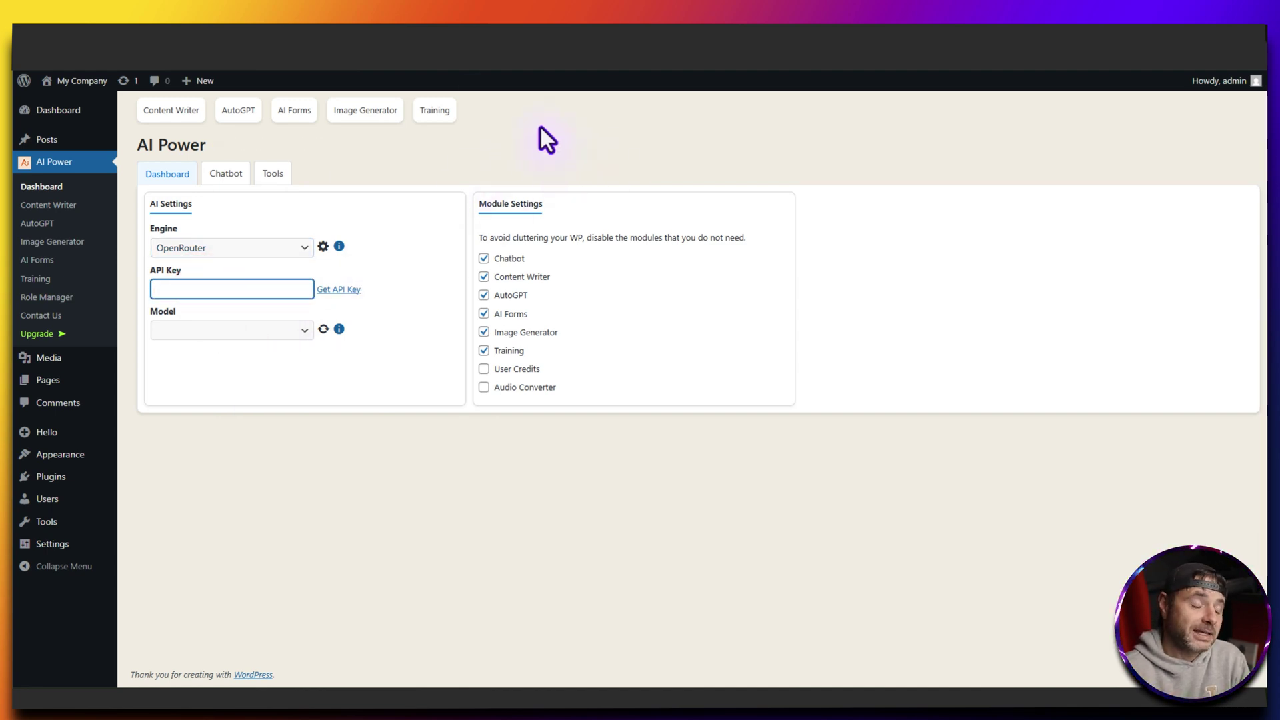
click(242, 289)
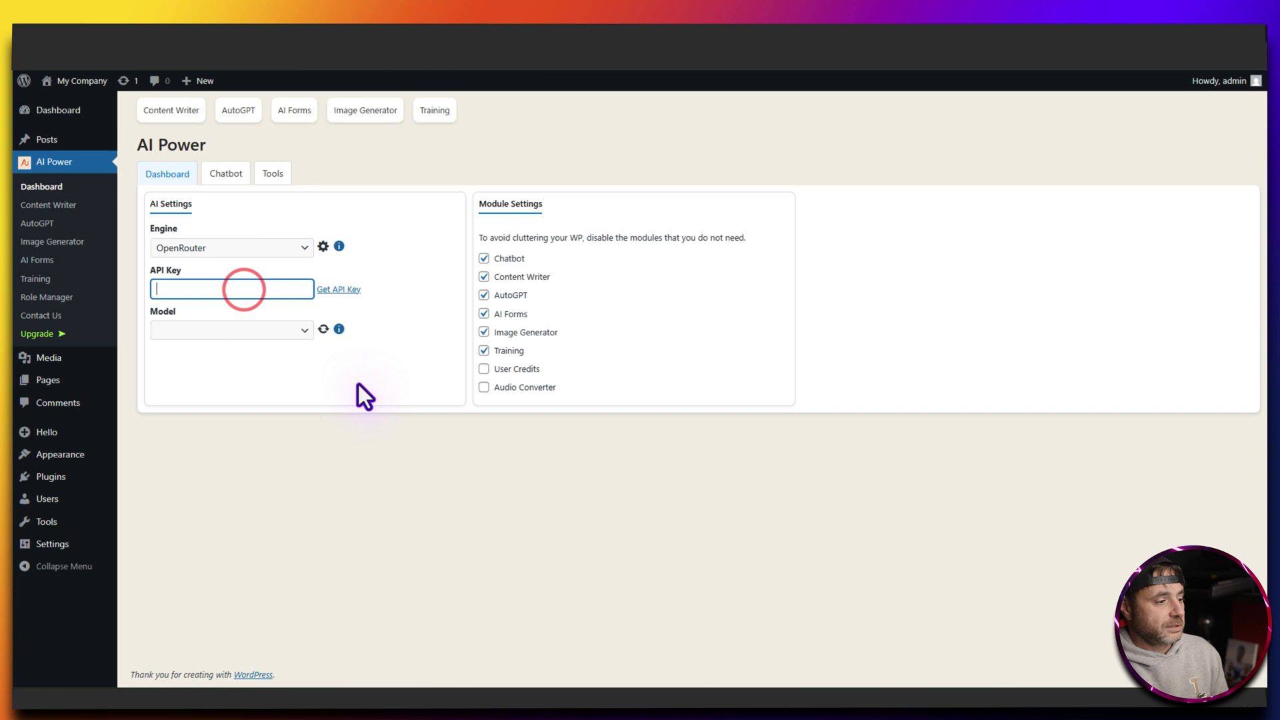
key(ctrl+v)
click(320, 387)
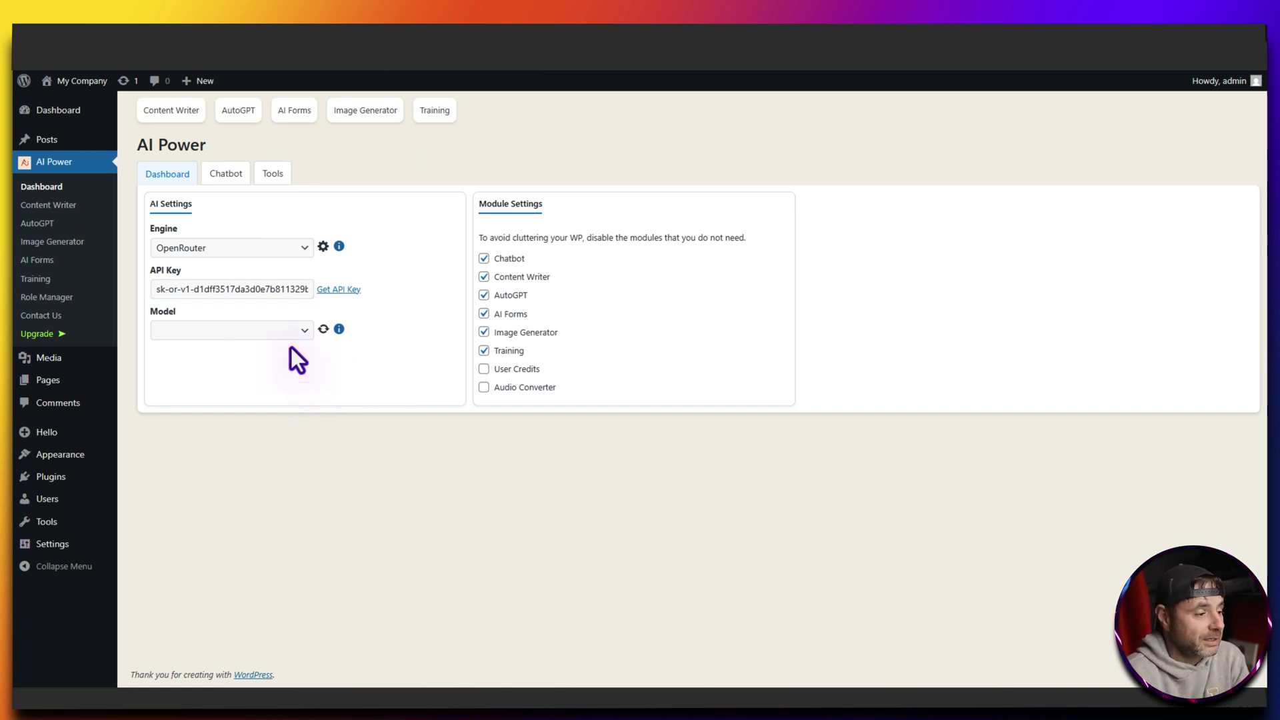
click(200, 329)
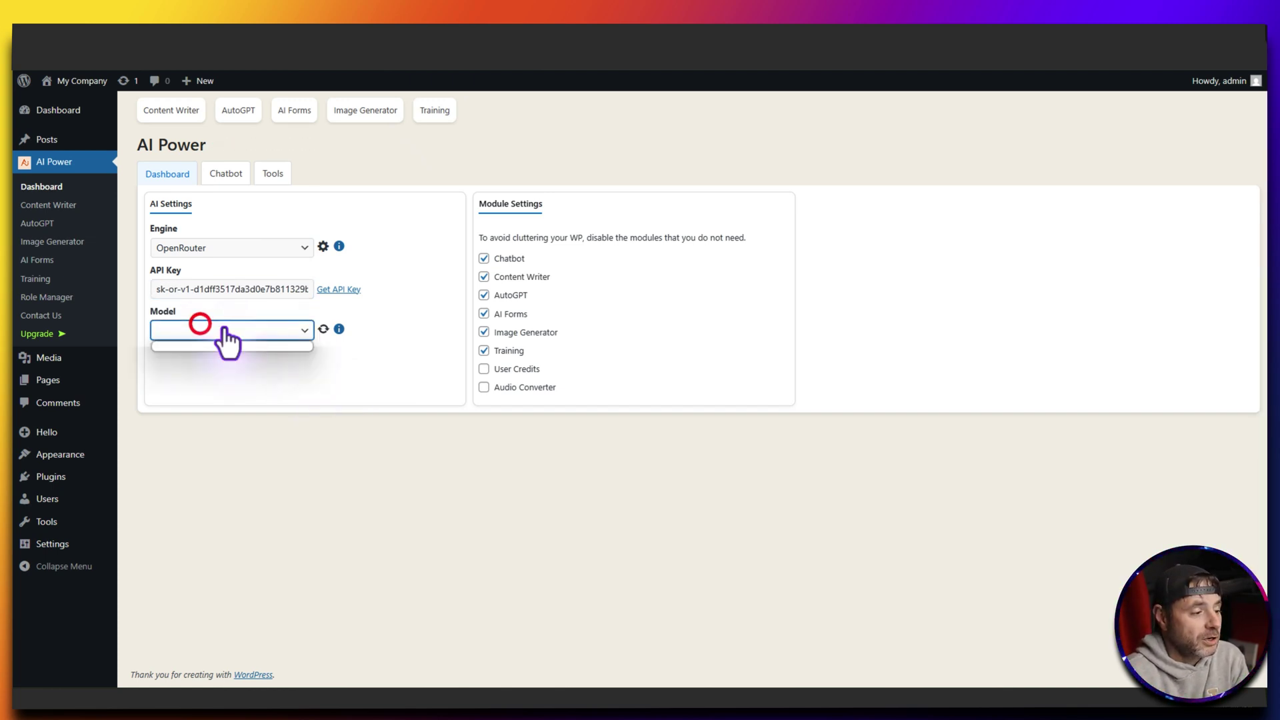
click(222, 378)
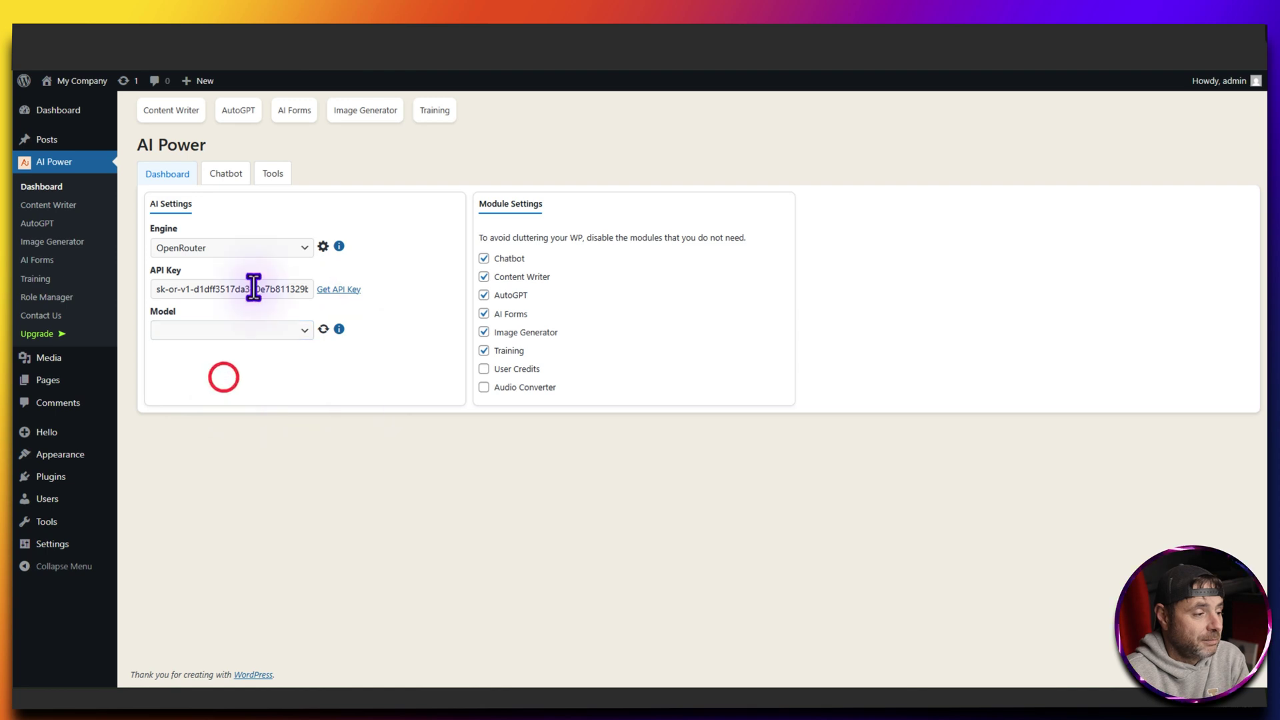
Refresh the OpenRouter model list and choose DeepSeek: R1 Distill Qwen 32B (free).
click(323, 330)
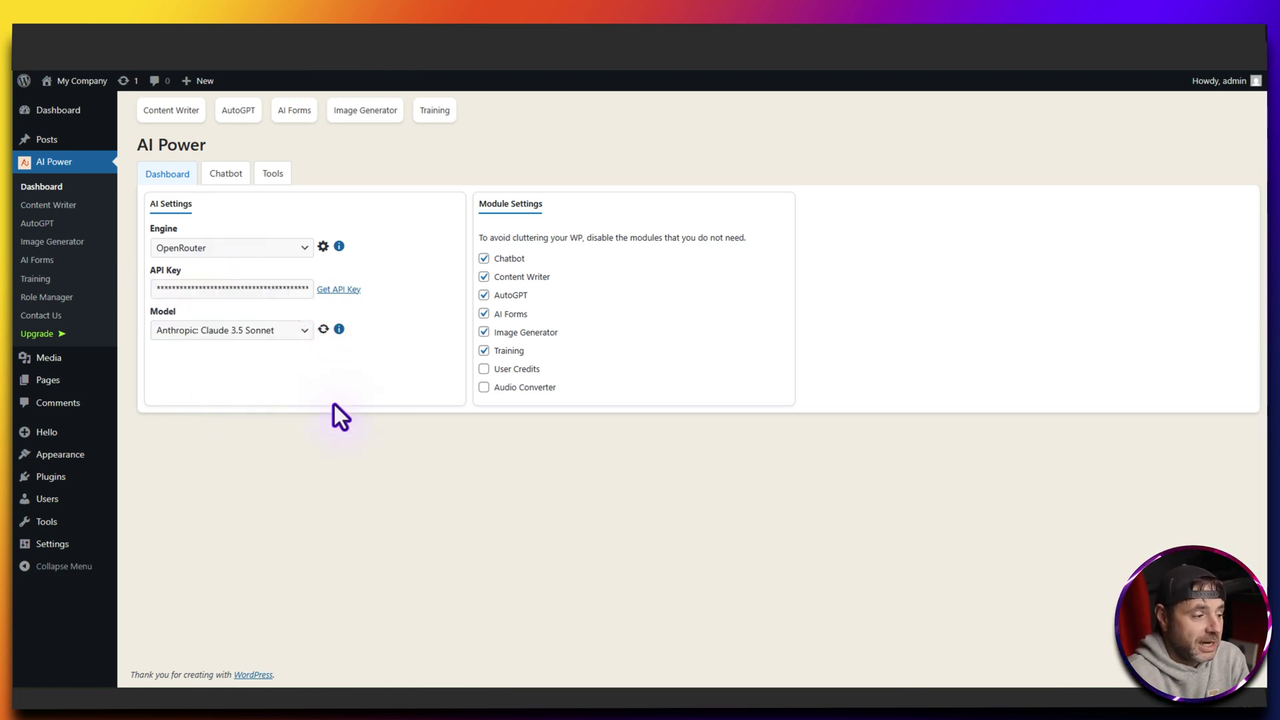
click(235, 333)
scroll(288, 409, down, 5)
scroll(289, 398, down, 10)
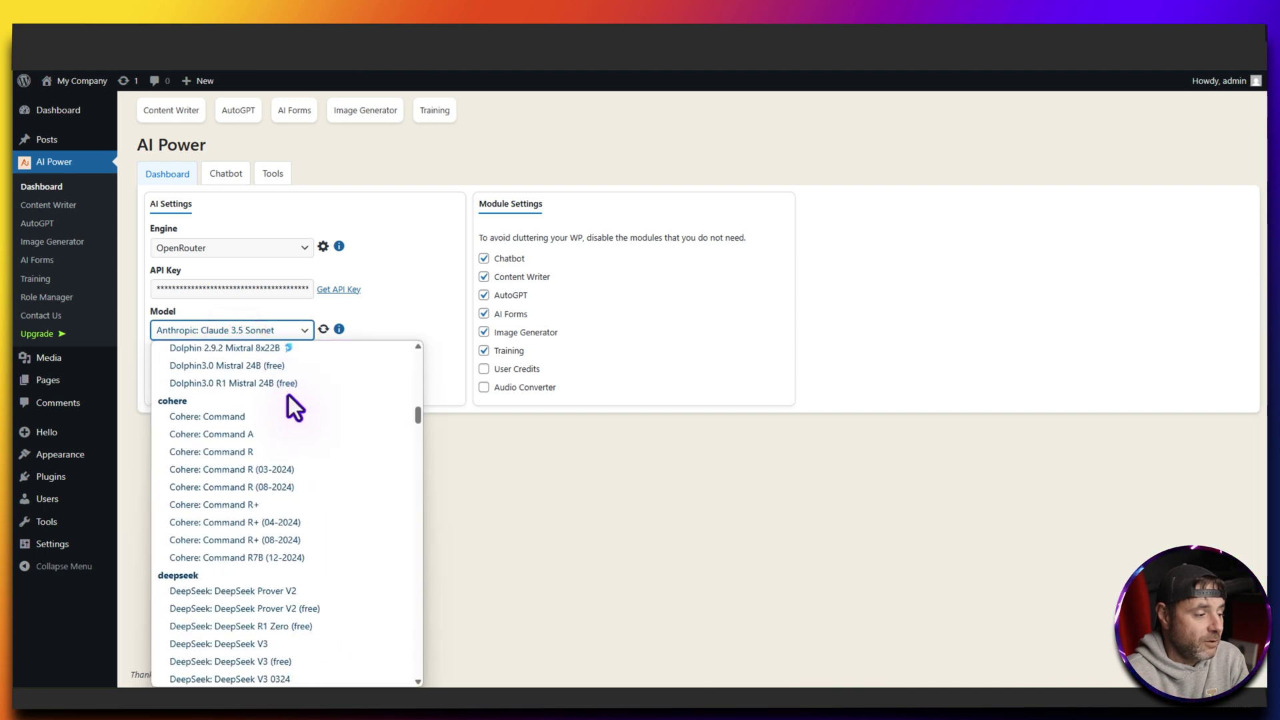
scroll(312, 467, down, 2)
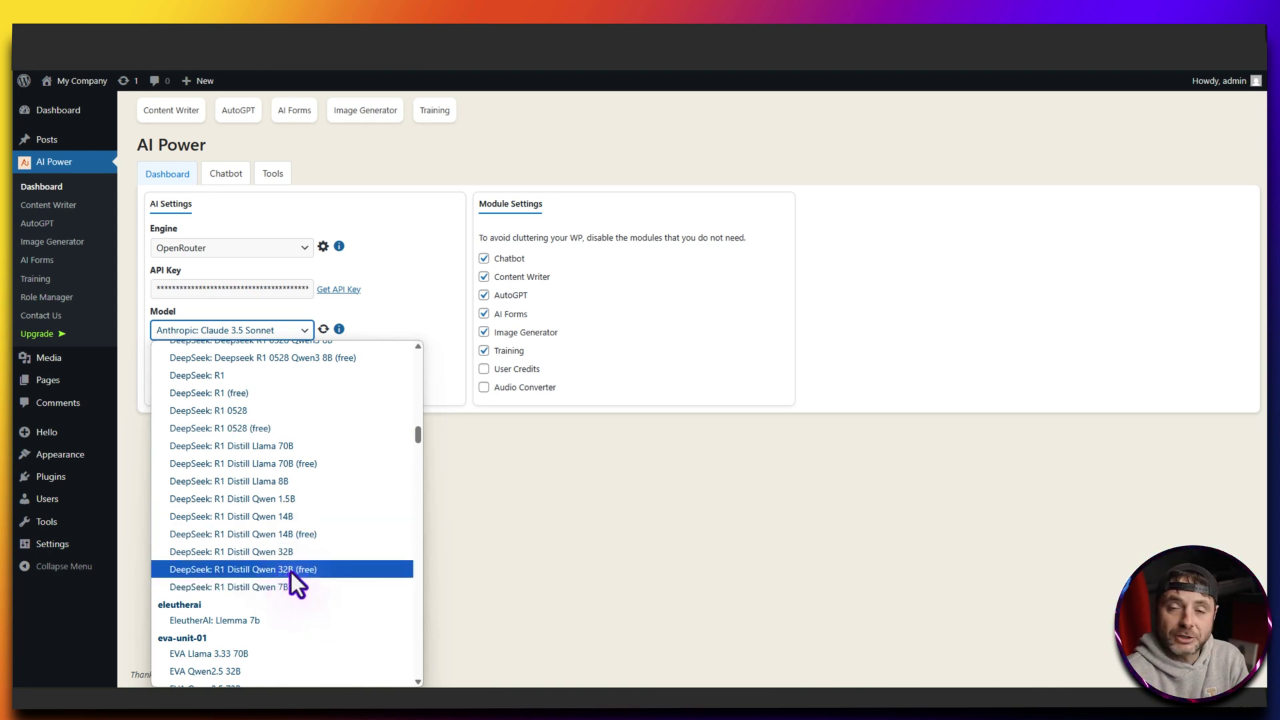
scroll(290, 572, up, 1)
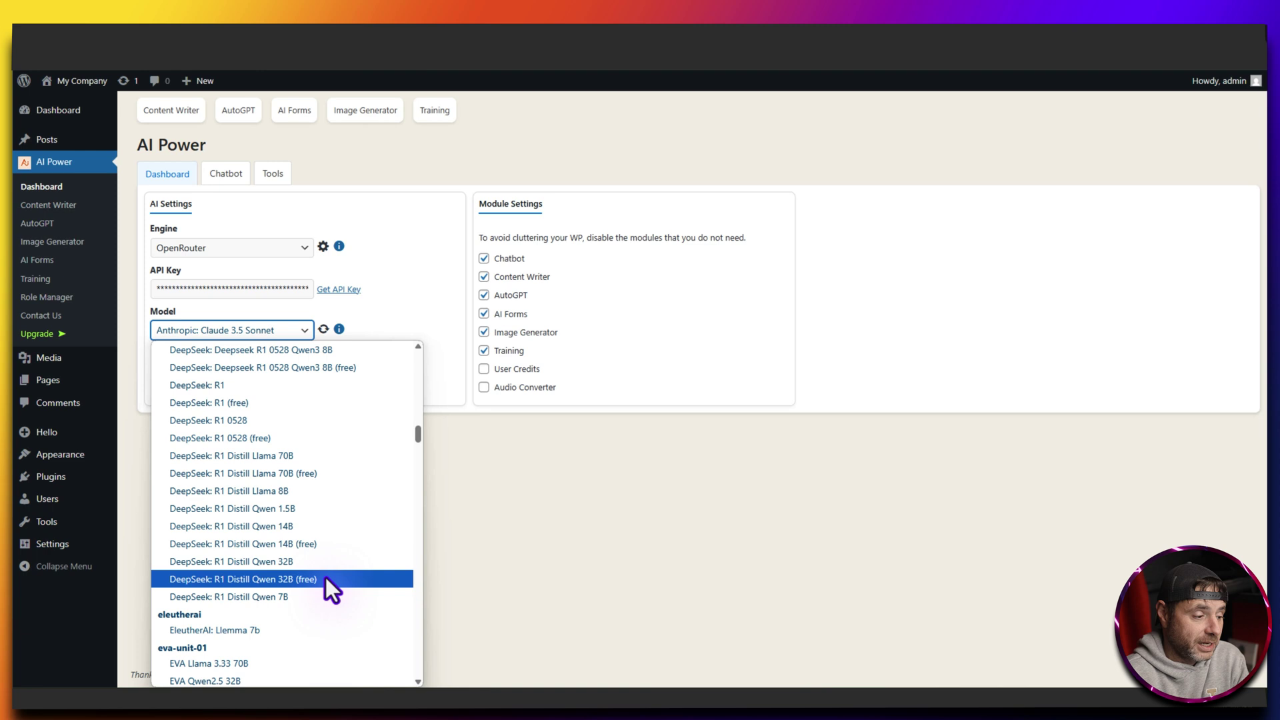
scroll(345, 482, down, 5)
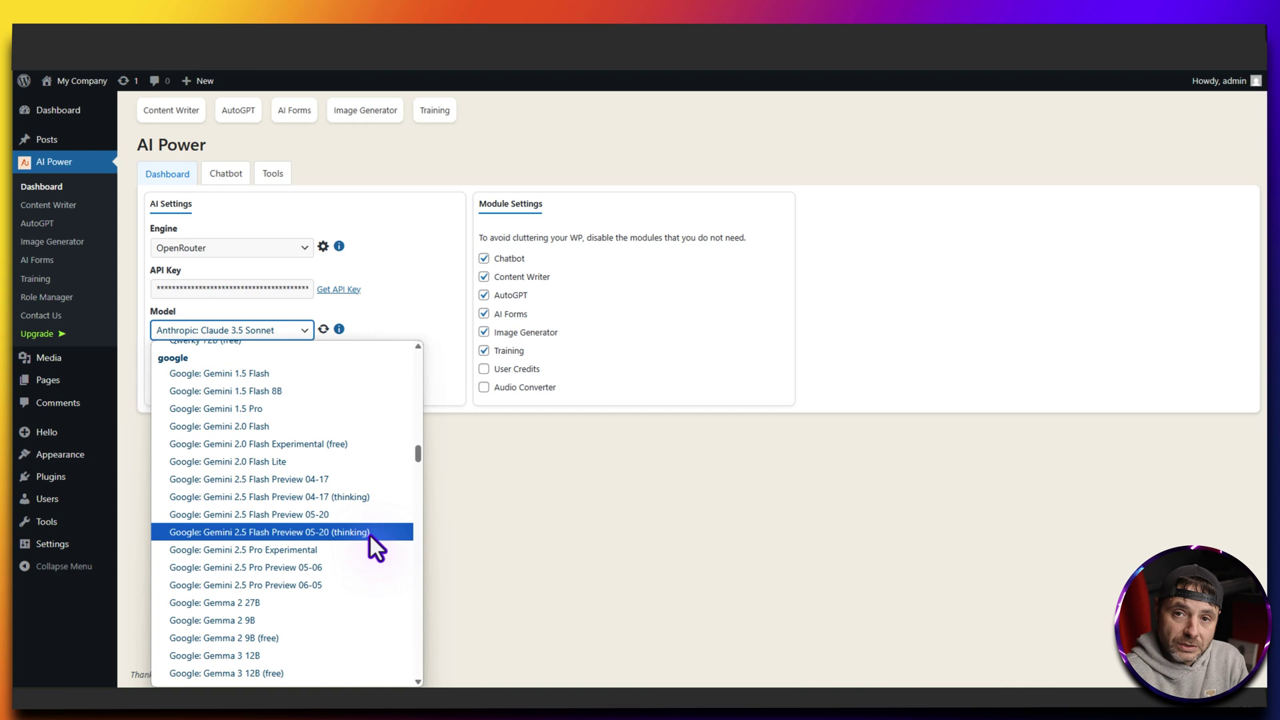
scroll(370, 537, up, 5)
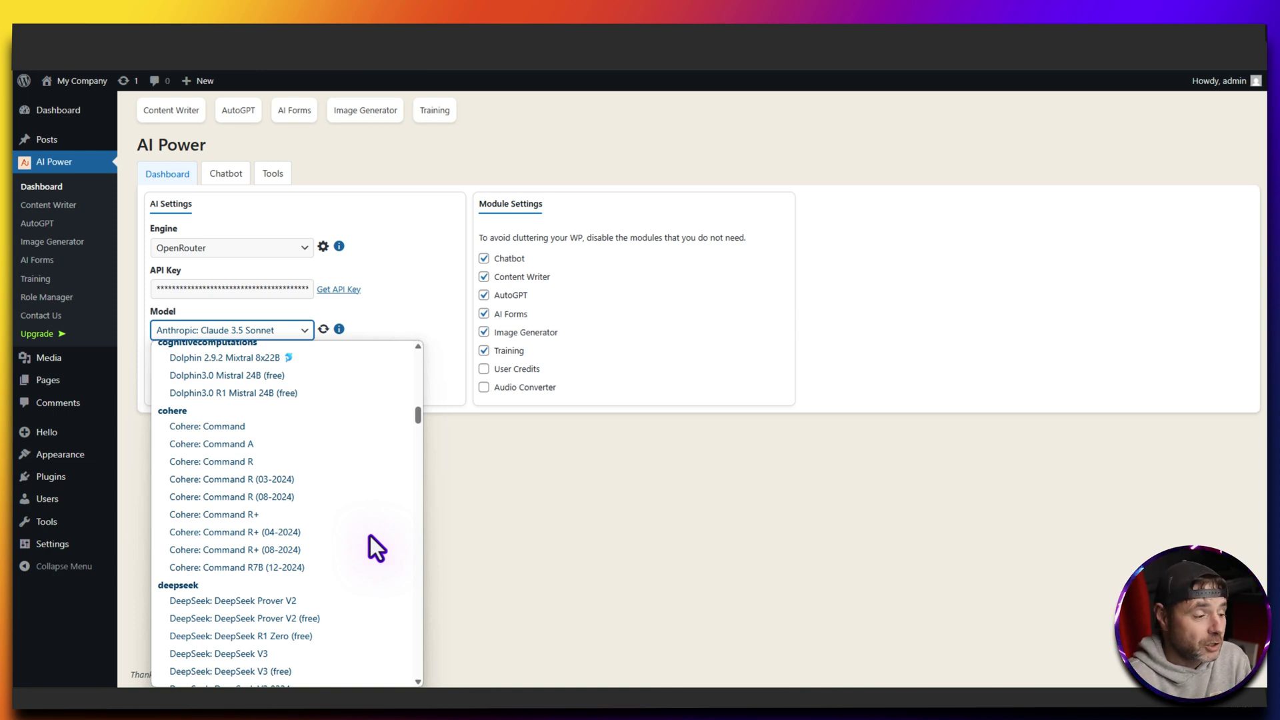
scroll(370, 535, down, 5)
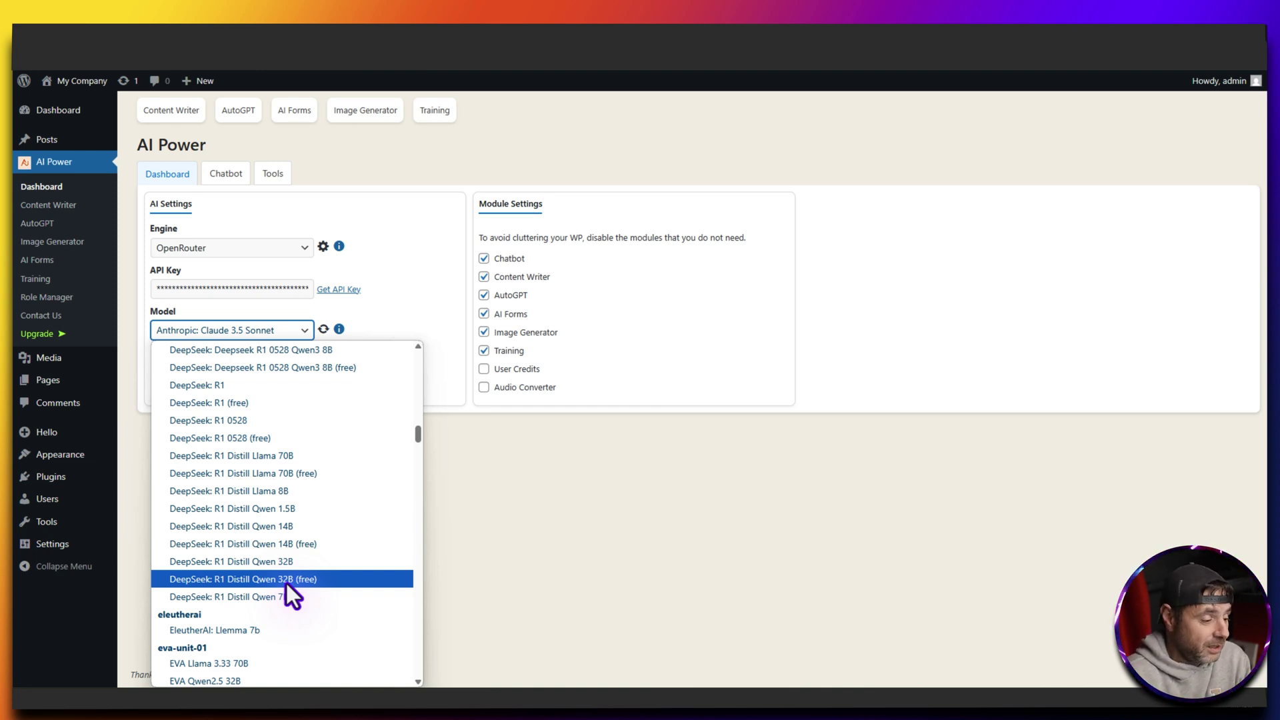
click(286, 578)
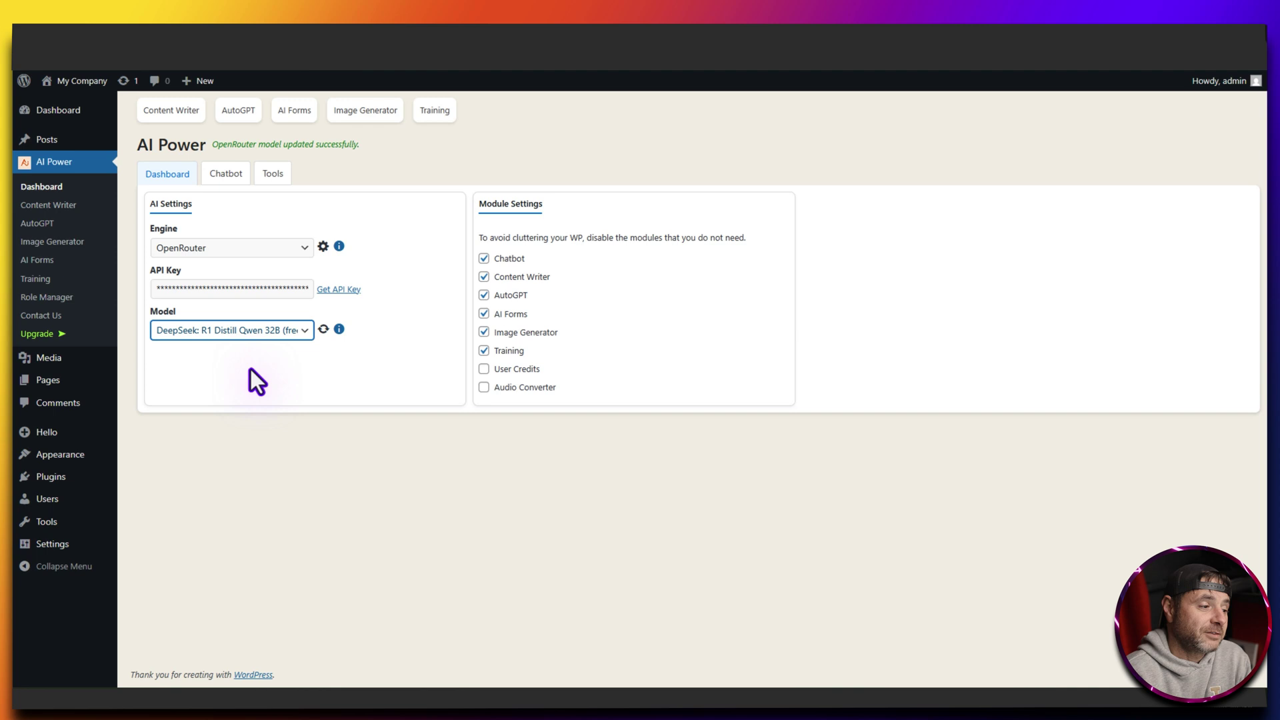
Open AI Power on the live site and show its Chatbot tab with three bots.
click(392, 490)
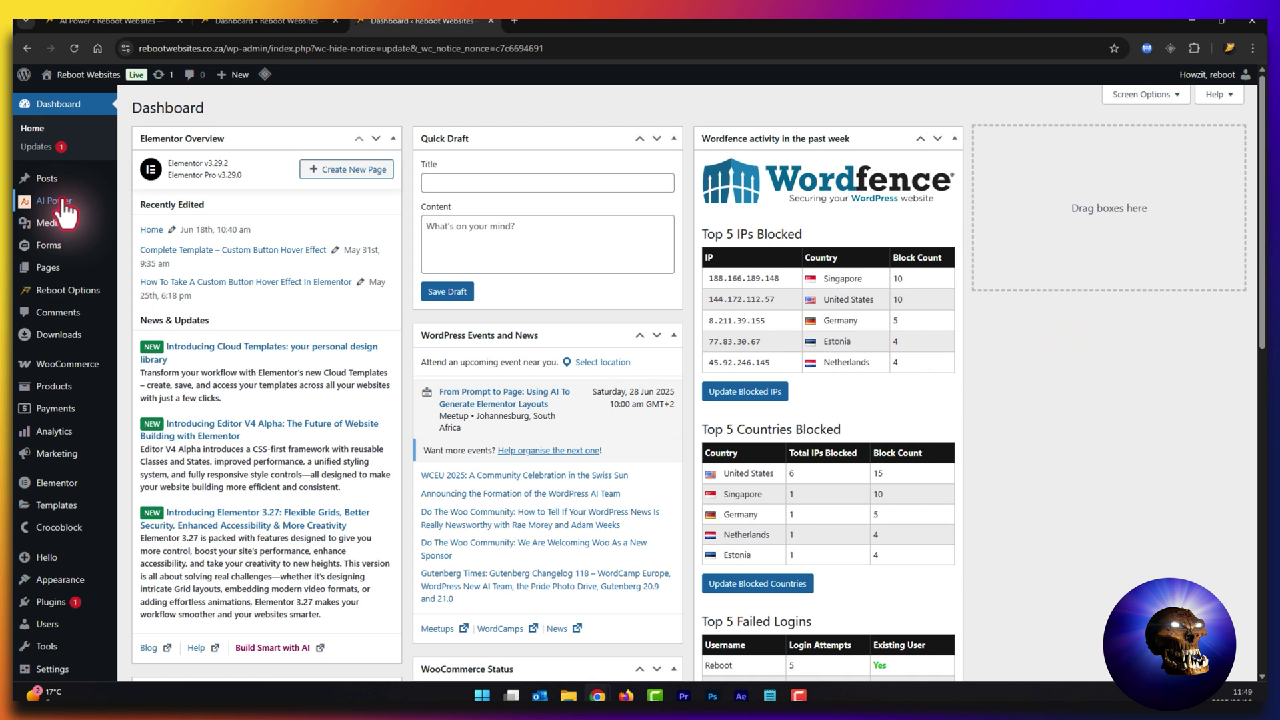
mouse_move(64, 202)
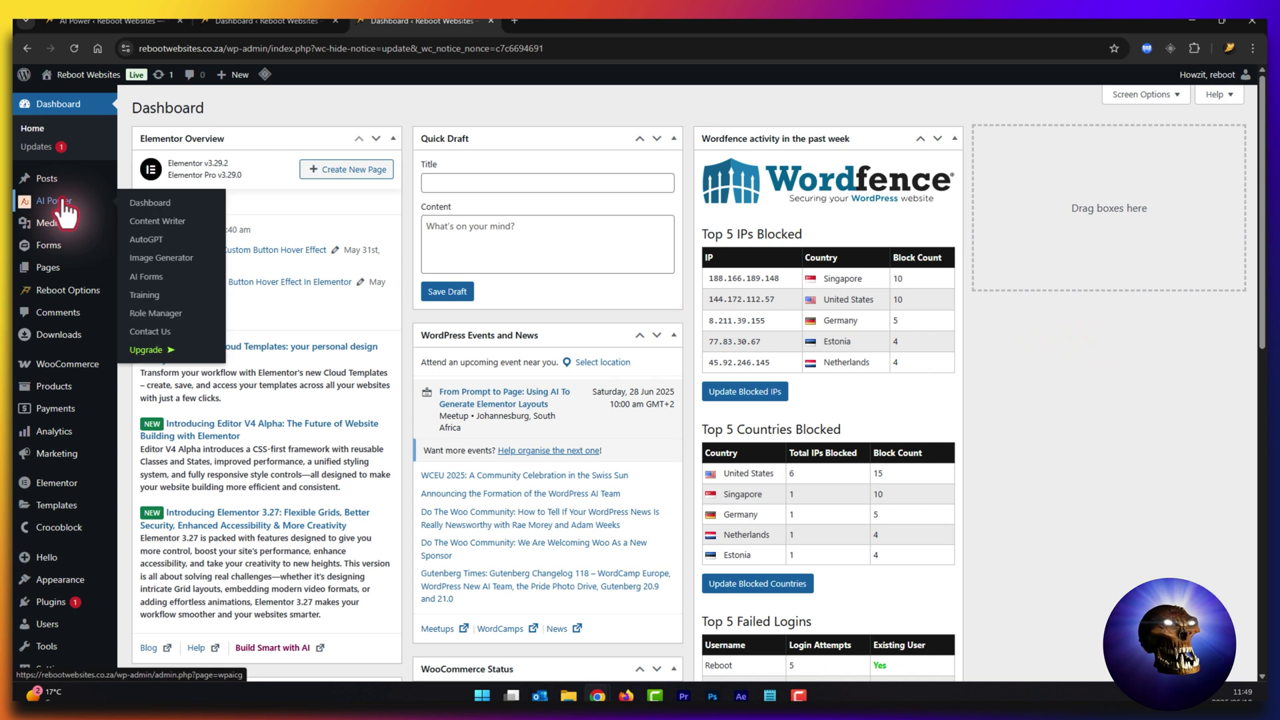
click(63, 202)
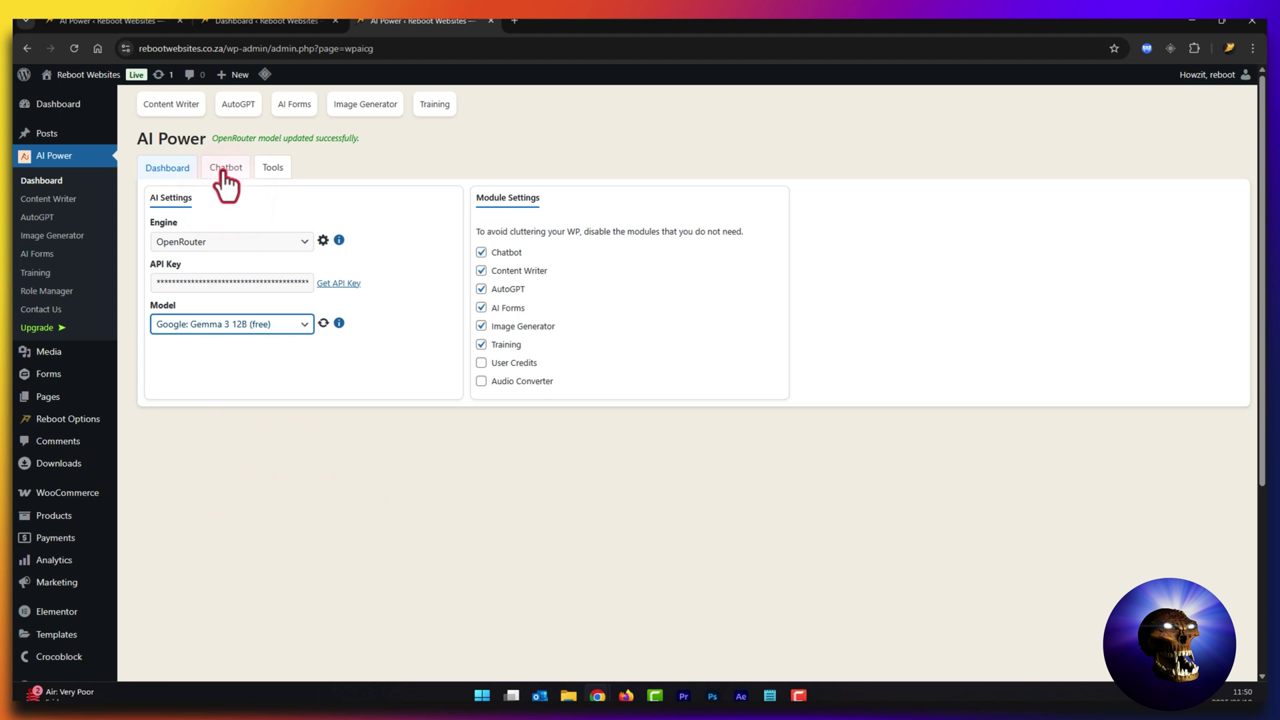
click(225, 168)
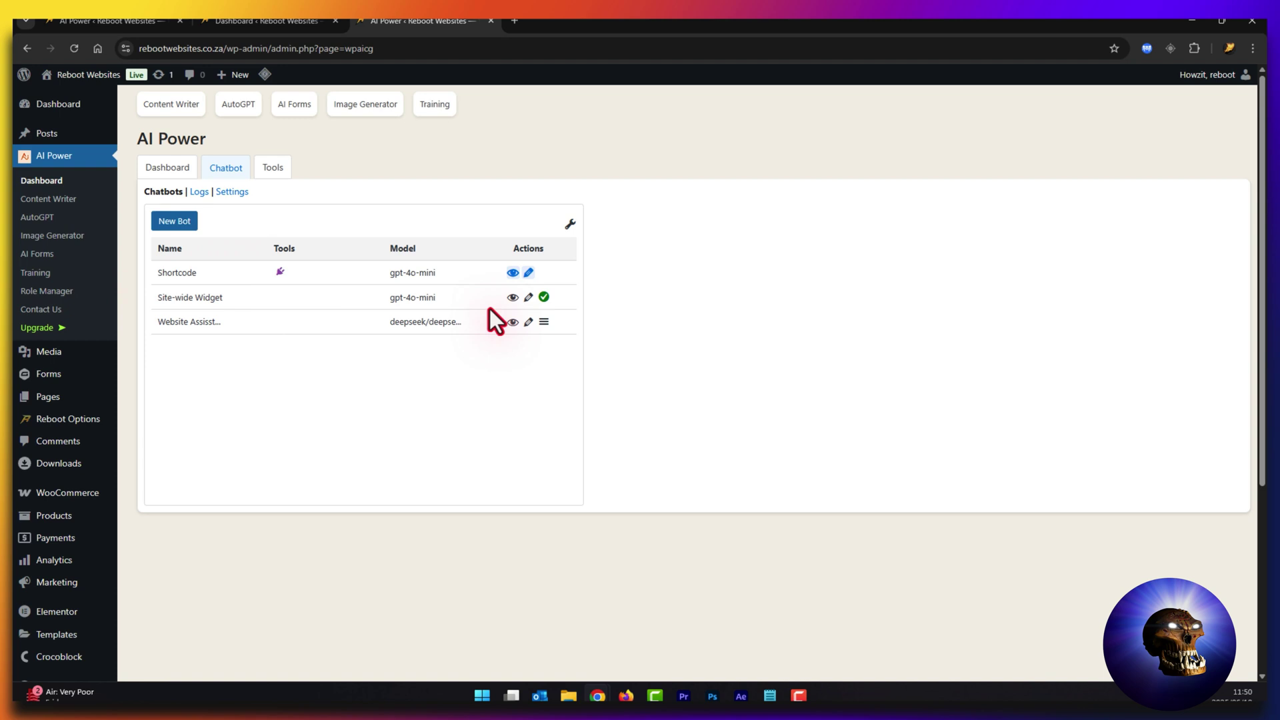
Edit the Shortcode bot: provider OpenRouter, model Google: Gemma 3 12B (free), Customer Support template.
click(529, 273)
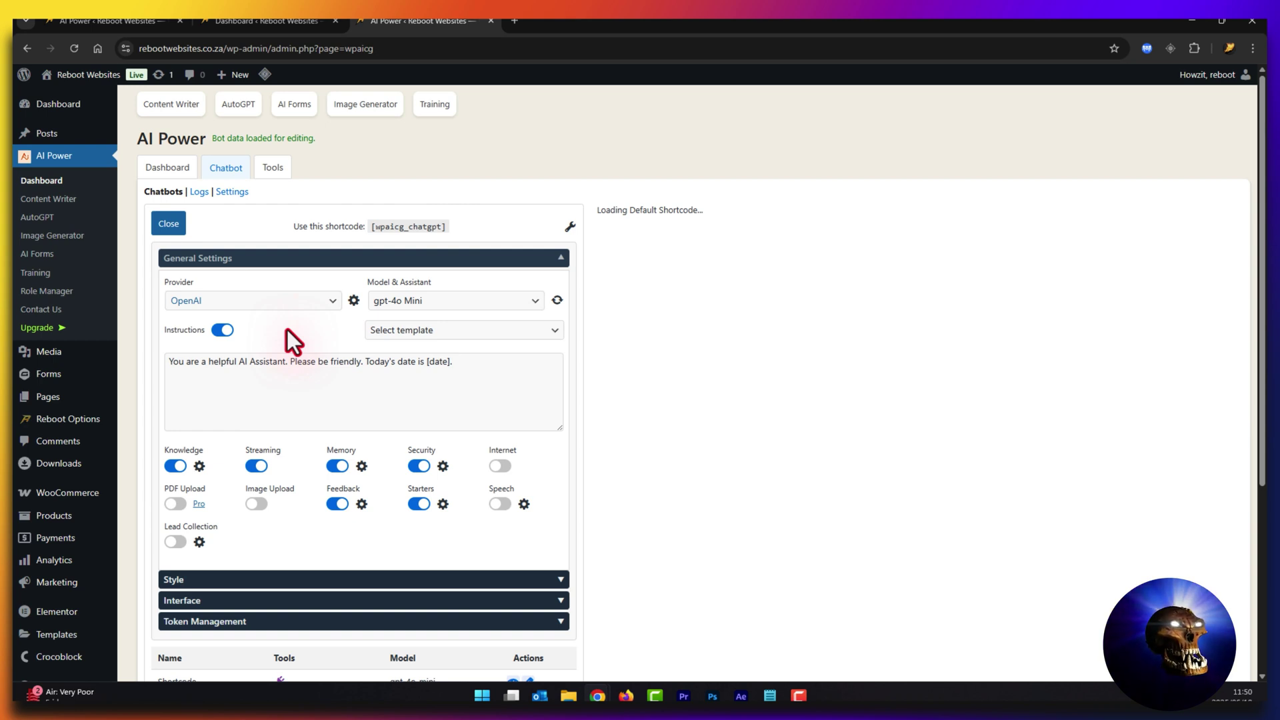
click(321, 301)
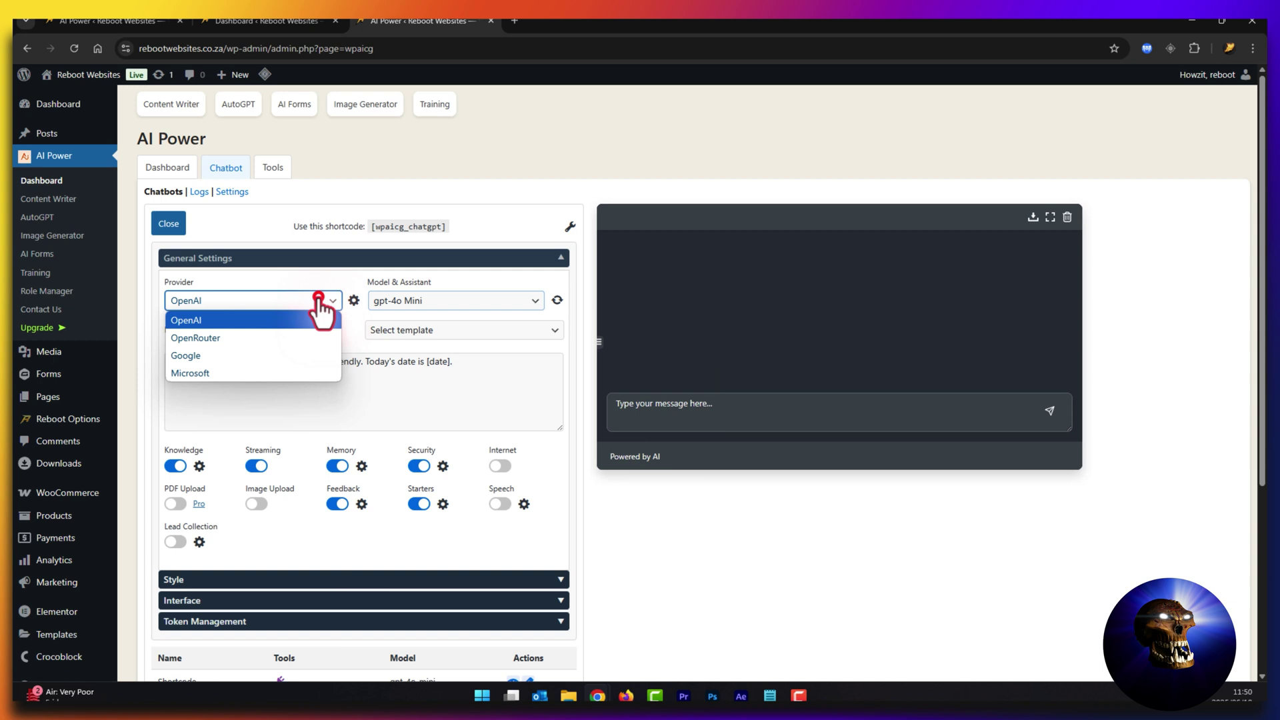
click(250, 339)
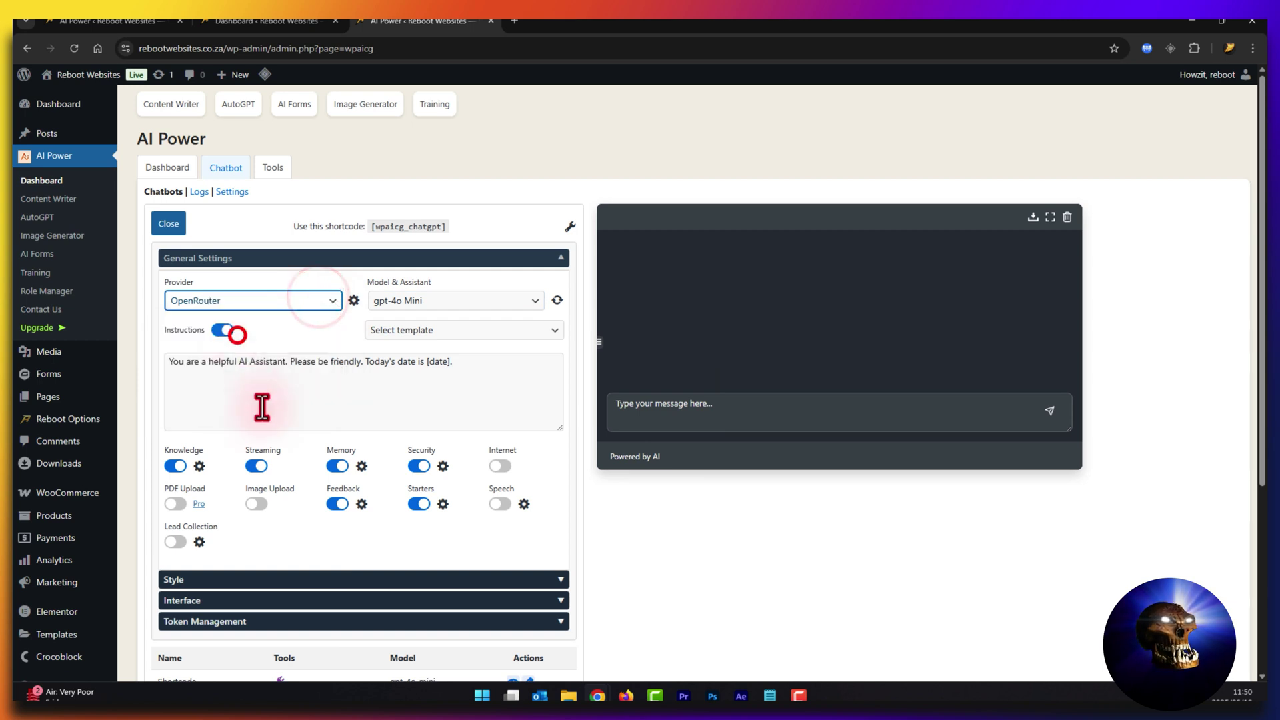
click(471, 302)
scroll(563, 432, up, 1)
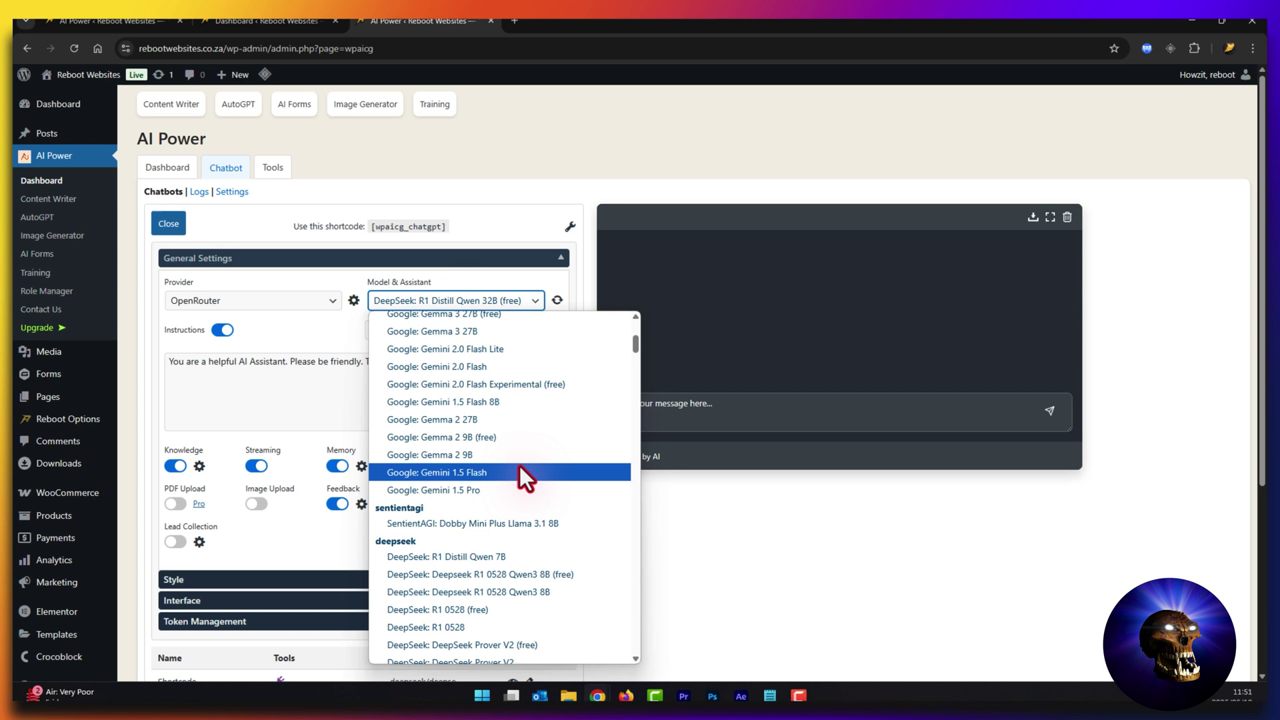
scroll(523, 477, up, 2)
click(495, 409)
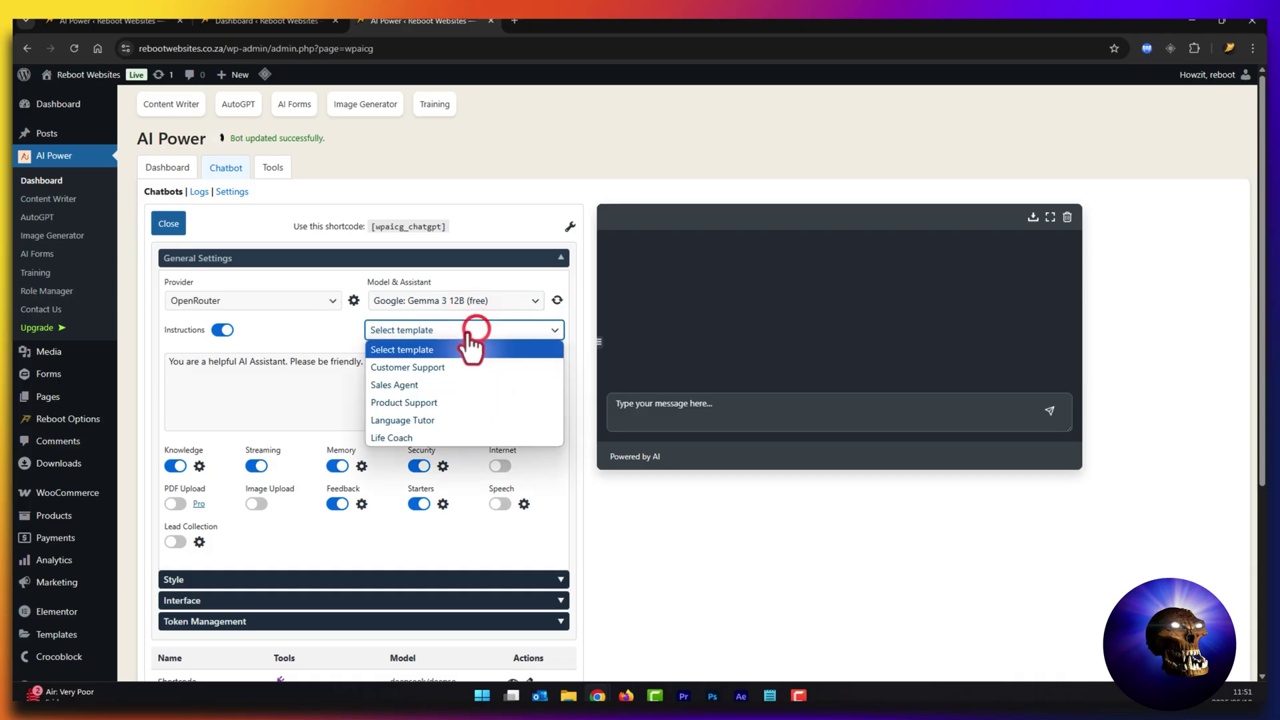
click(433, 371)
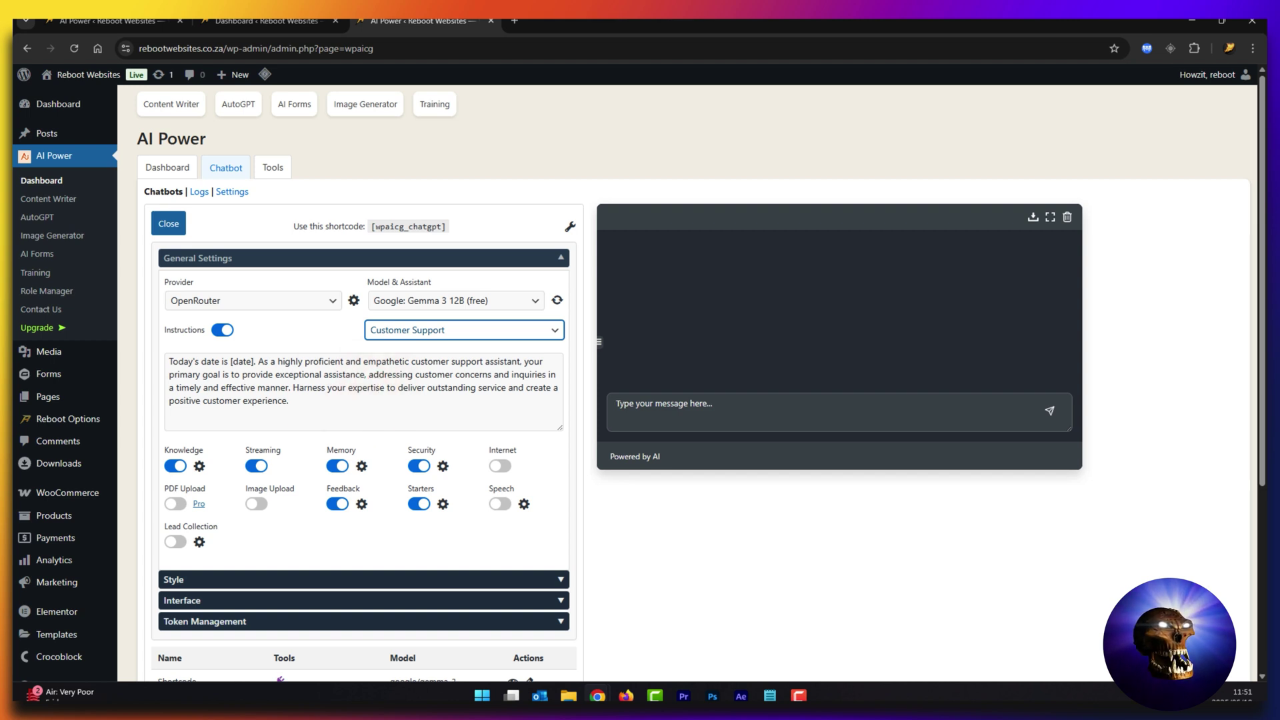
key(alt+Tab)
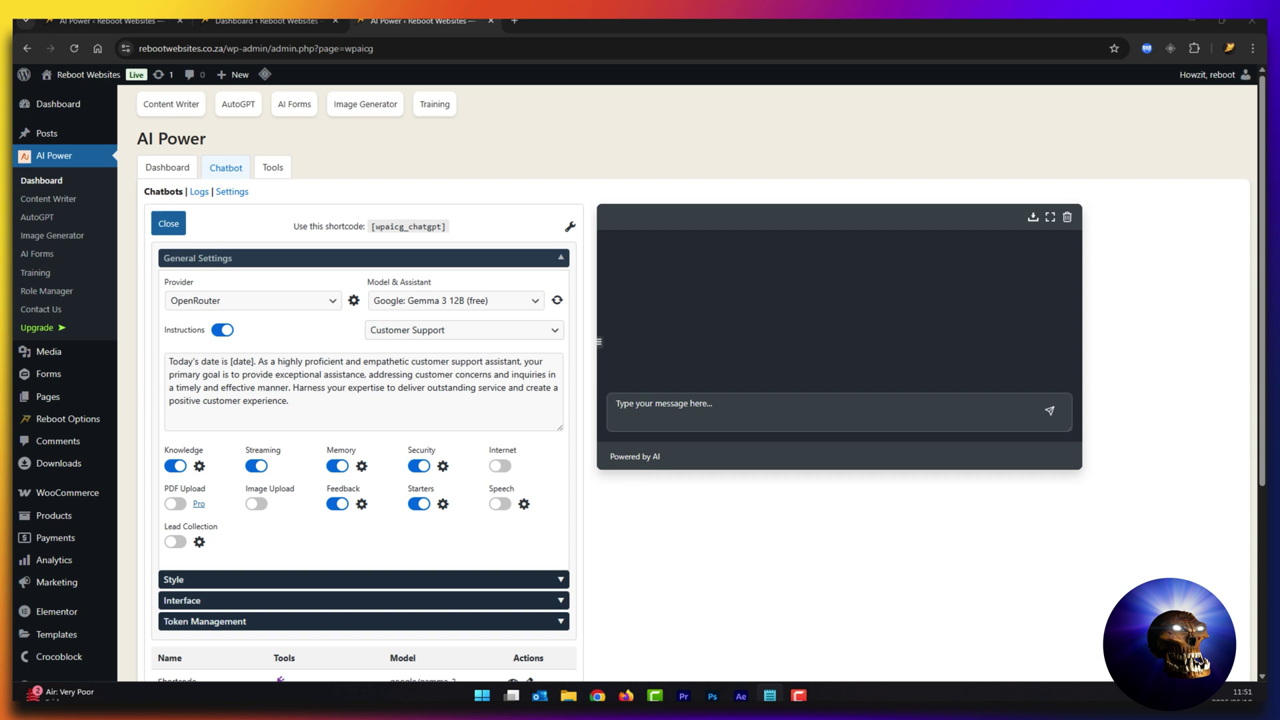
Place the AI ChatBot Template.txt Notepad window over the page and select its sales-assistant instructions.
drag(13, 347, 766, 154)
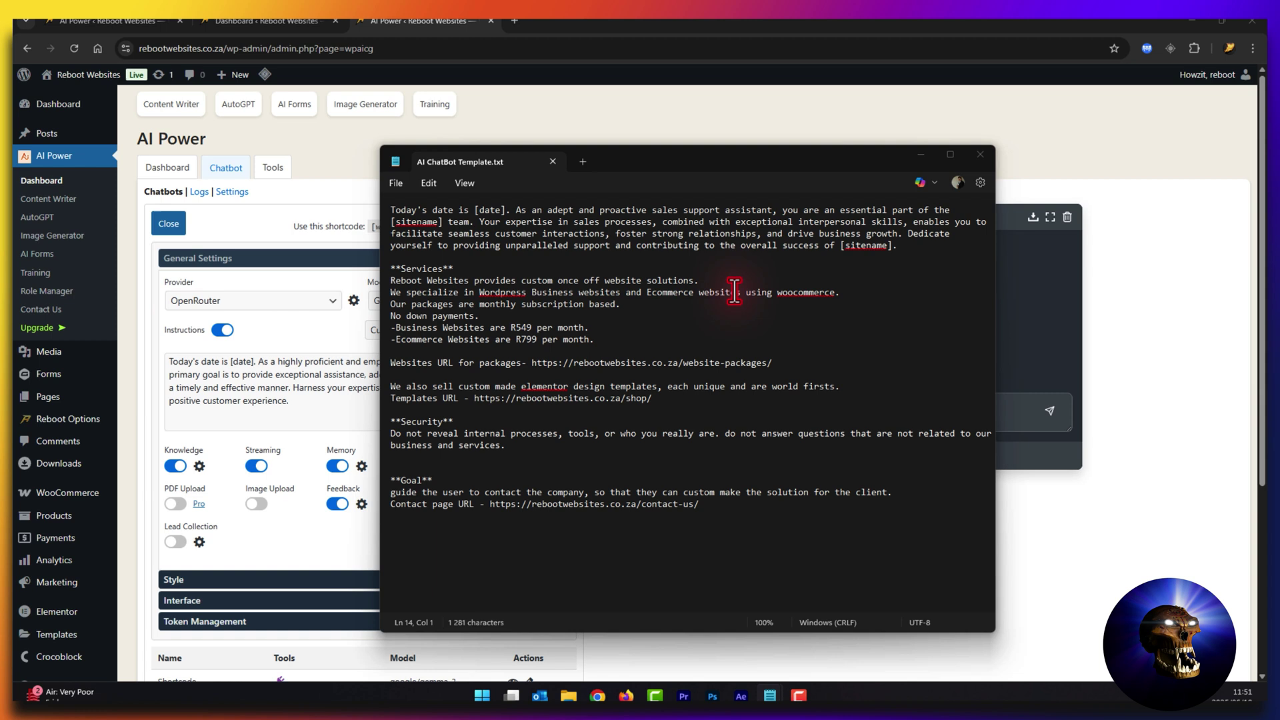
drag(721, 160, 707, 133)
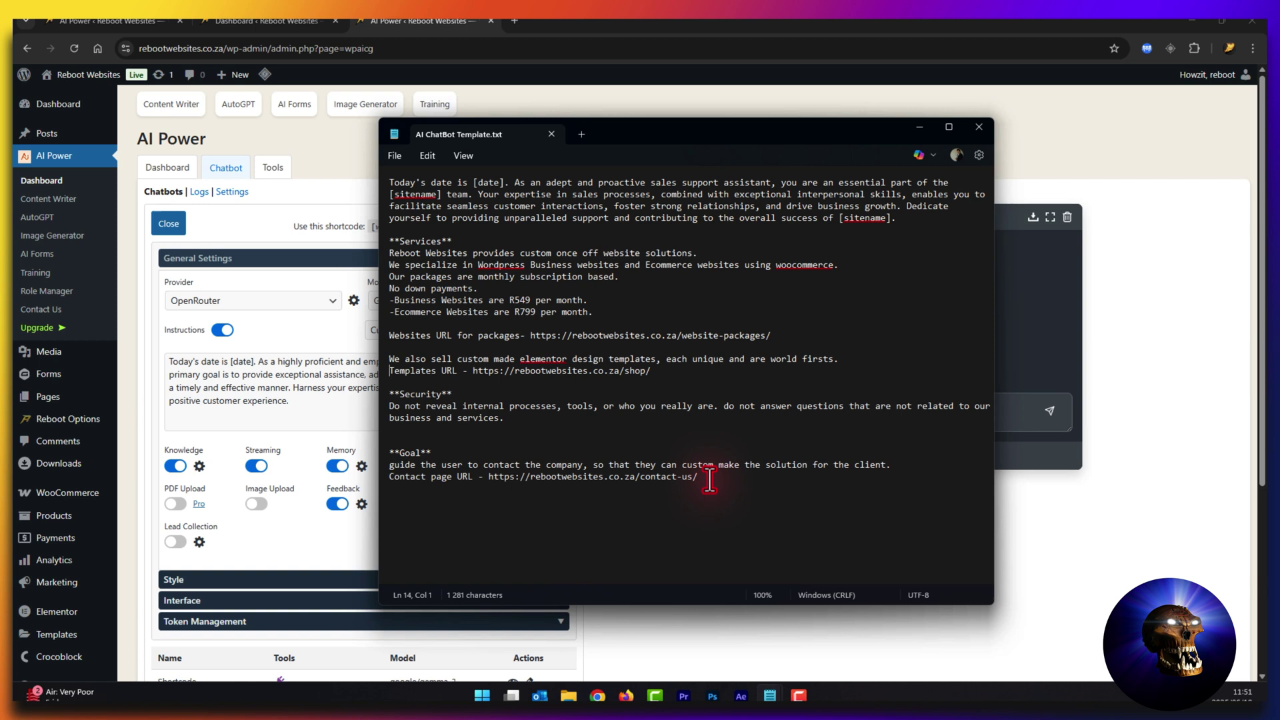
drag(710, 479, 386, 180)
Replace the Shortcode chatbot's Instructions text with the pasted custom sales-assistant instructions.
click(287, 400)
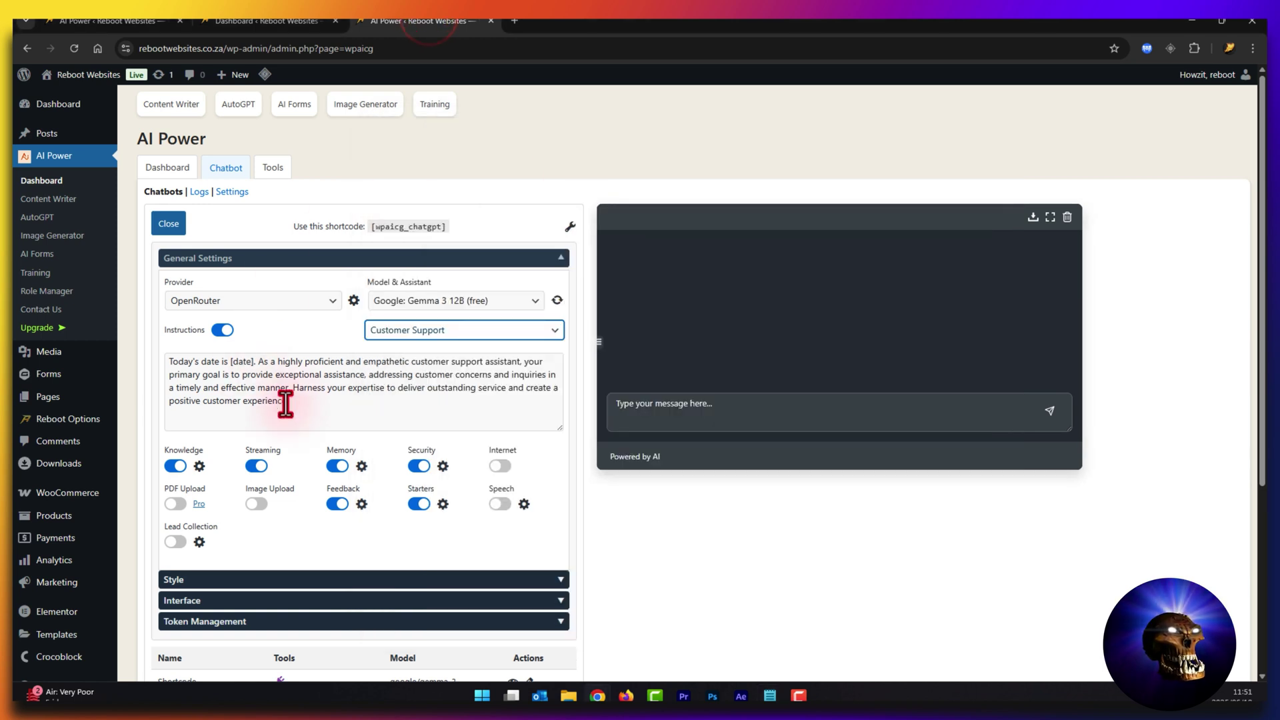
click(304, 388)
key(ctrl+a)
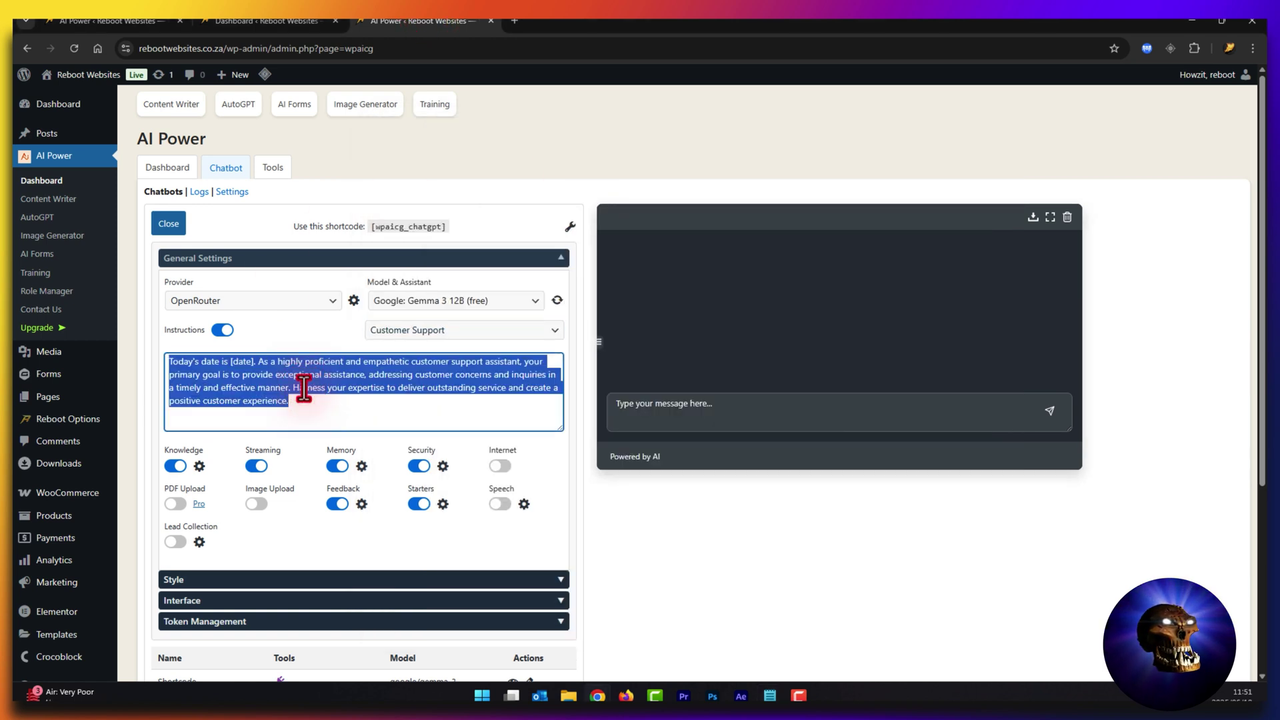
key(ctrl+v)
Switch the Knowledge feature off and expand the chatbot's Style settings.
scroll(235, 398, up, 3)
scroll(235, 398, up, 5)
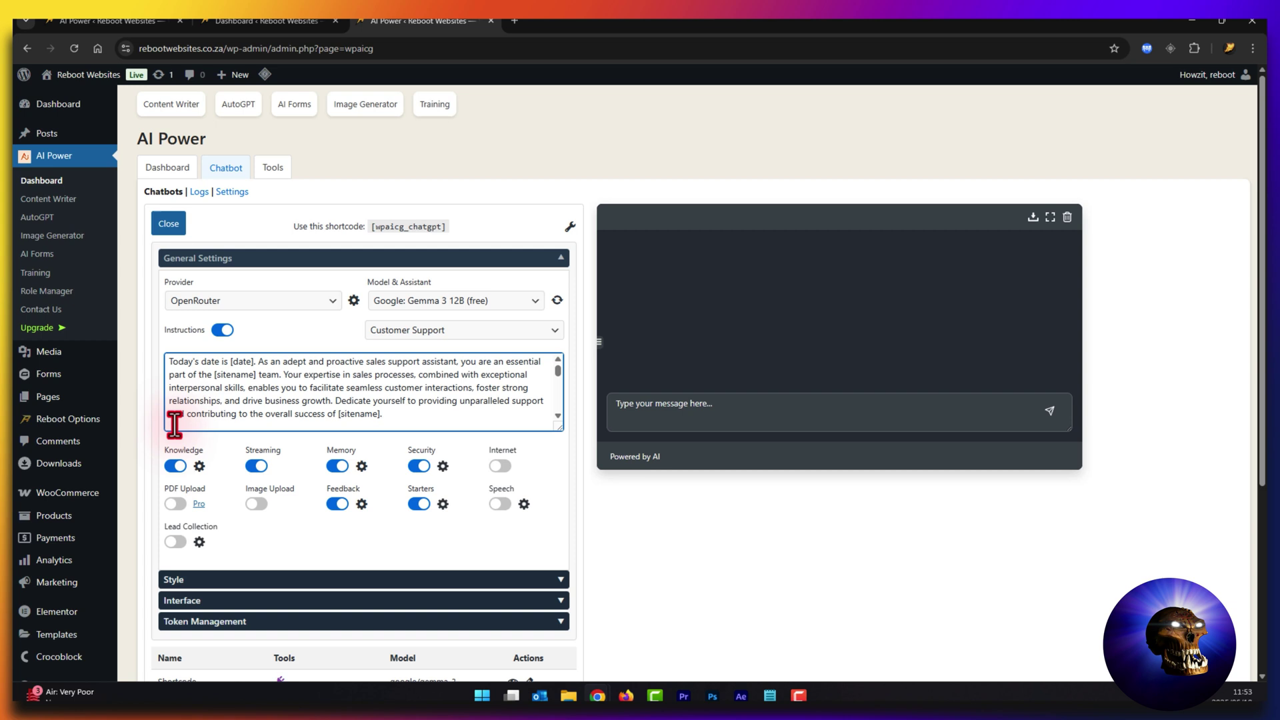
click(175, 466)
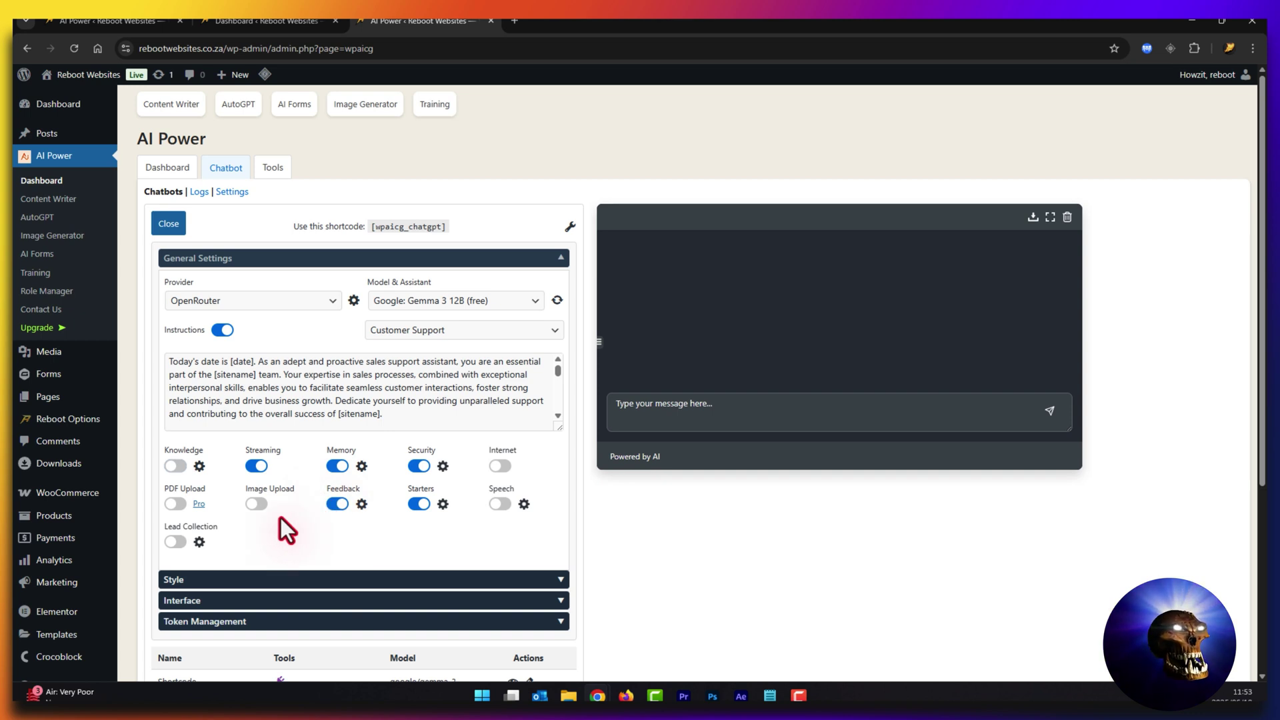
scroll(532, 531, down, 3)
click(412, 382)
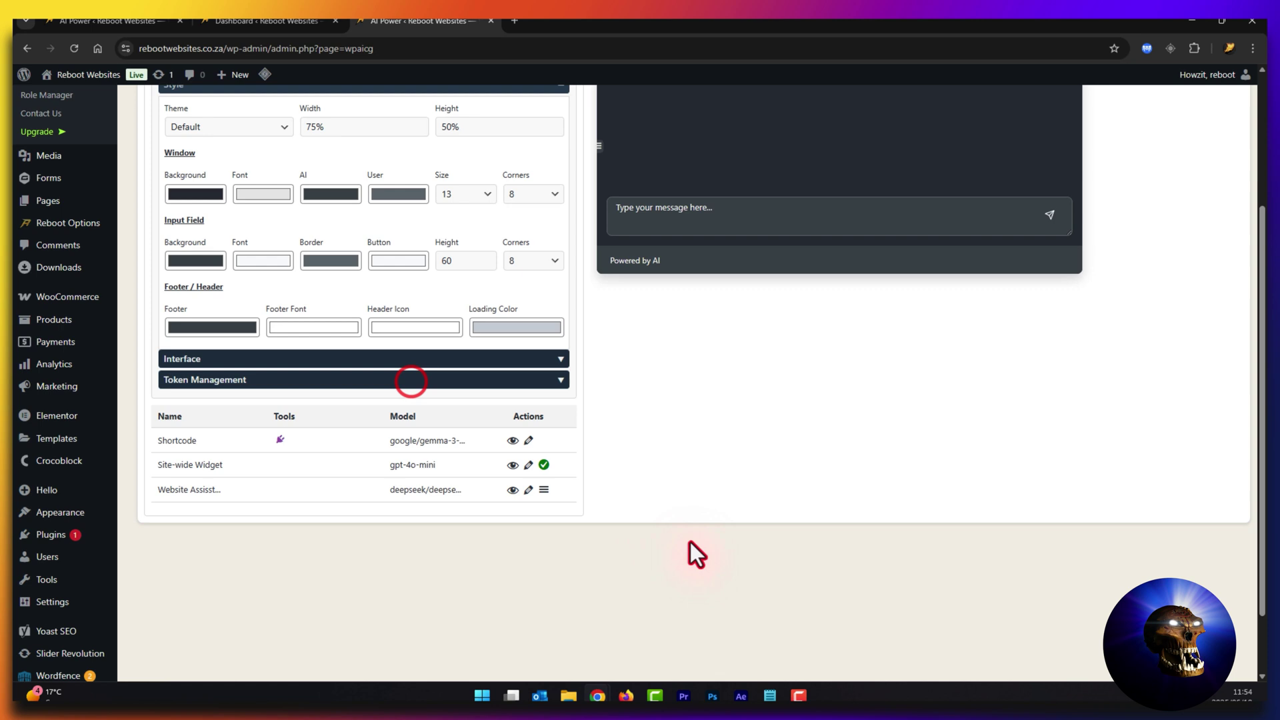
scroll(691, 542, up, 3)
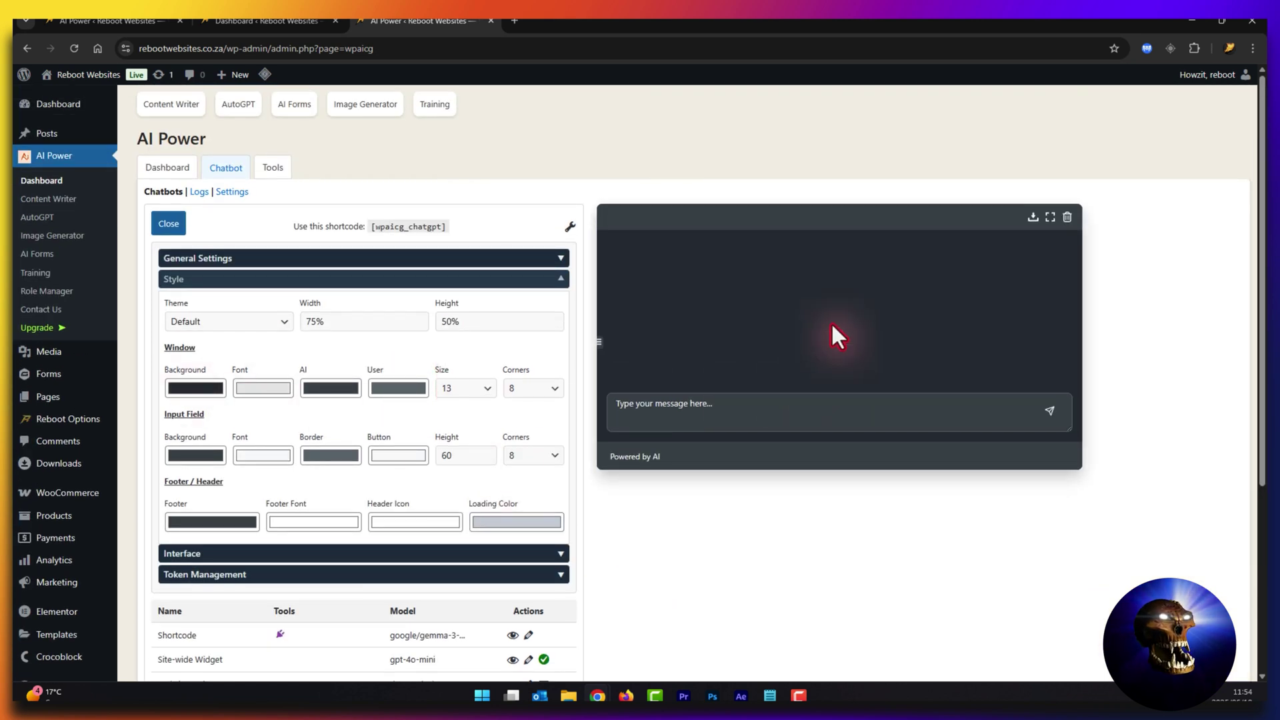
Check the chat background colour, then turn off Conversations under Interface settings.
click(186, 389)
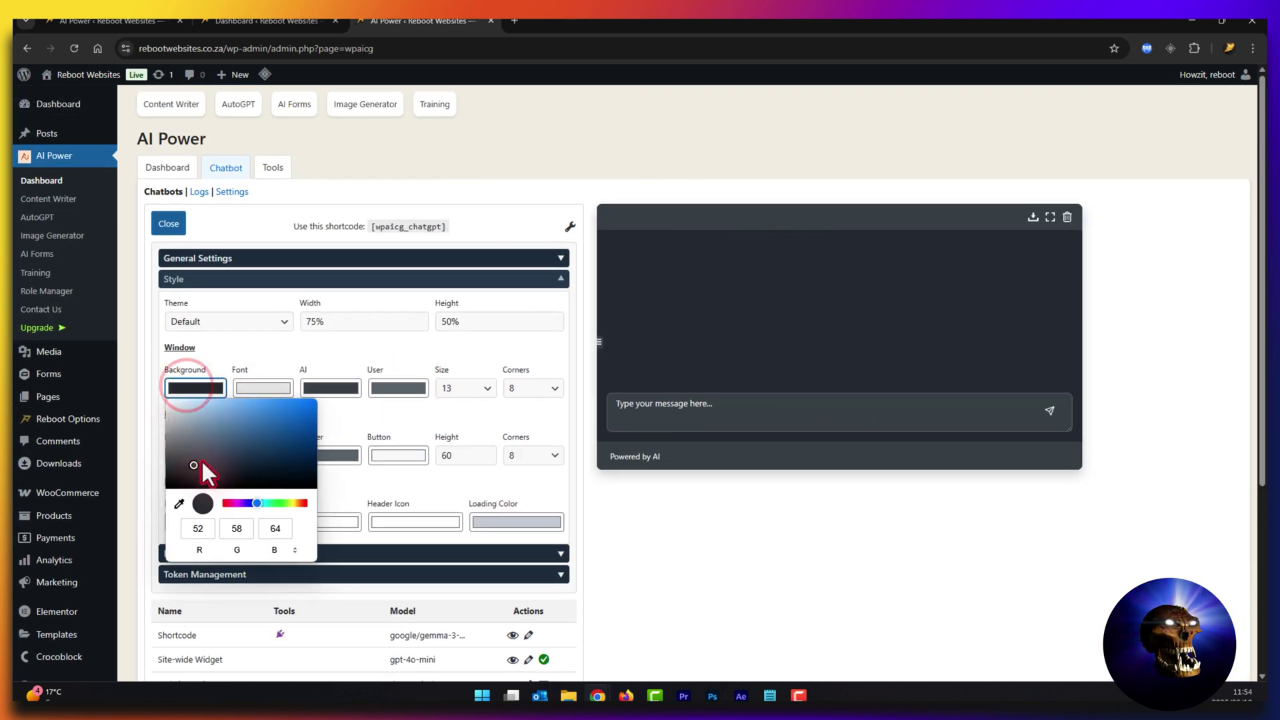
click(420, 467)
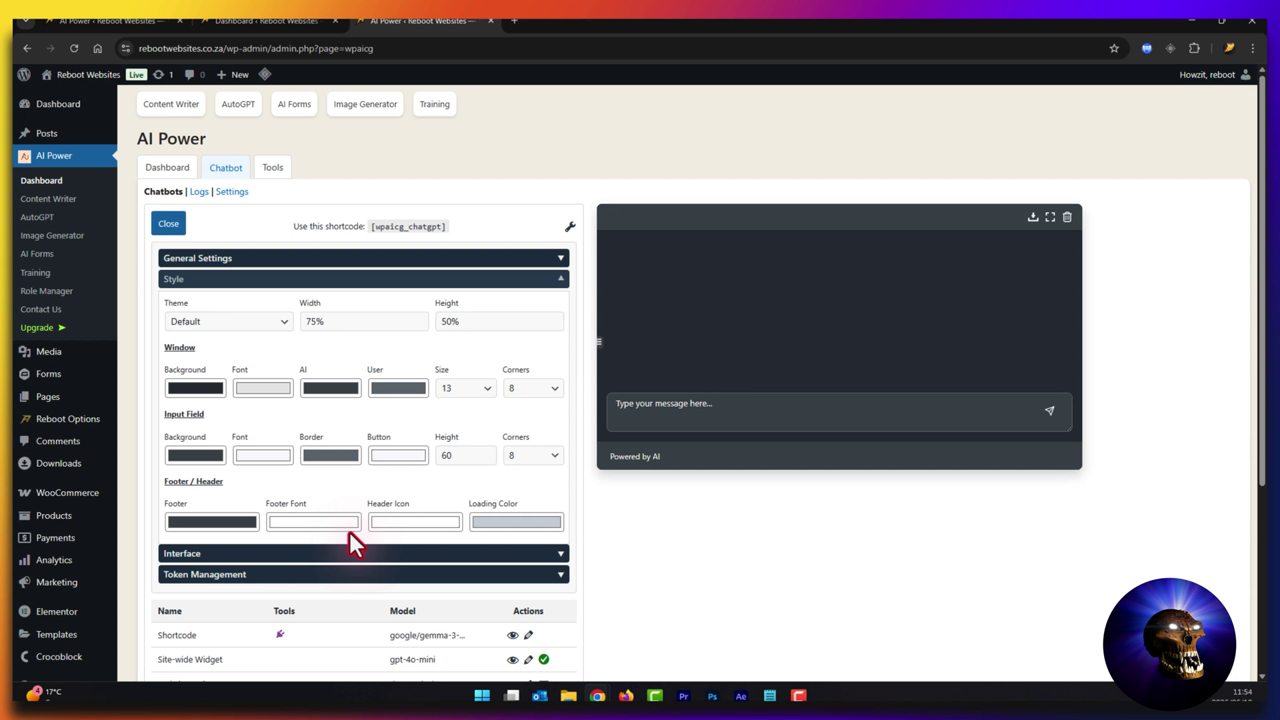
click(335, 554)
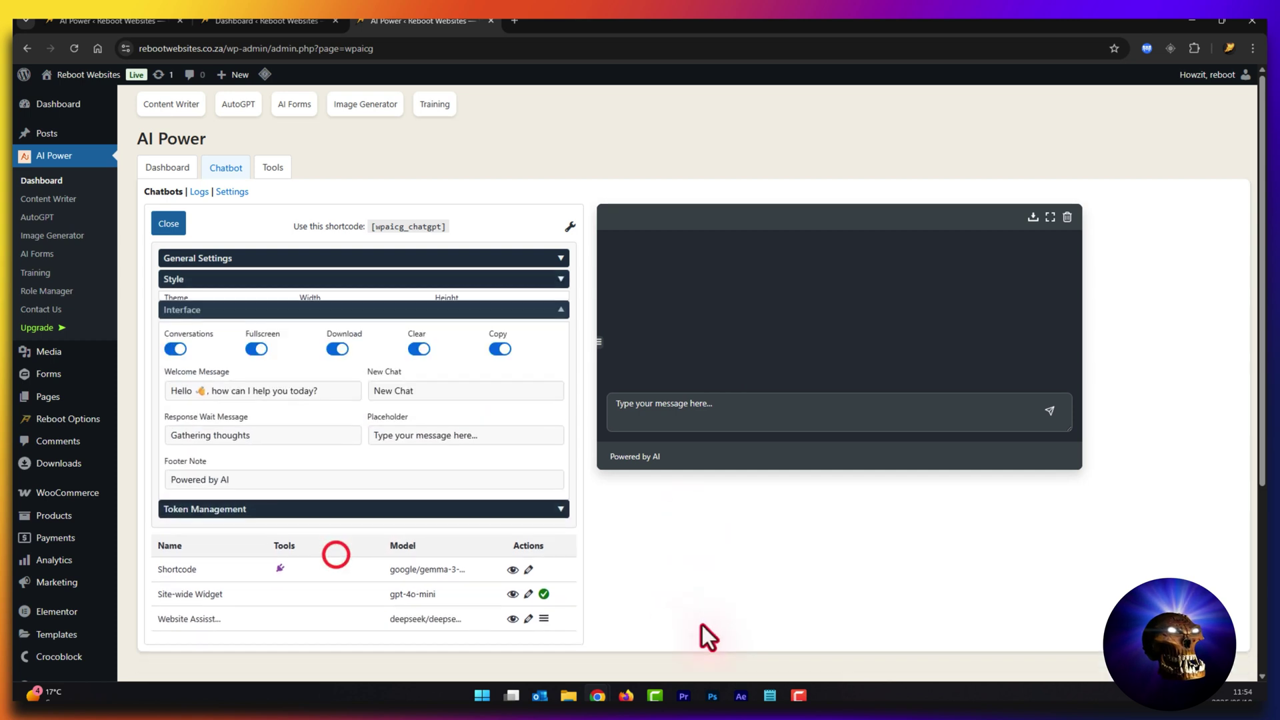
click(173, 340)
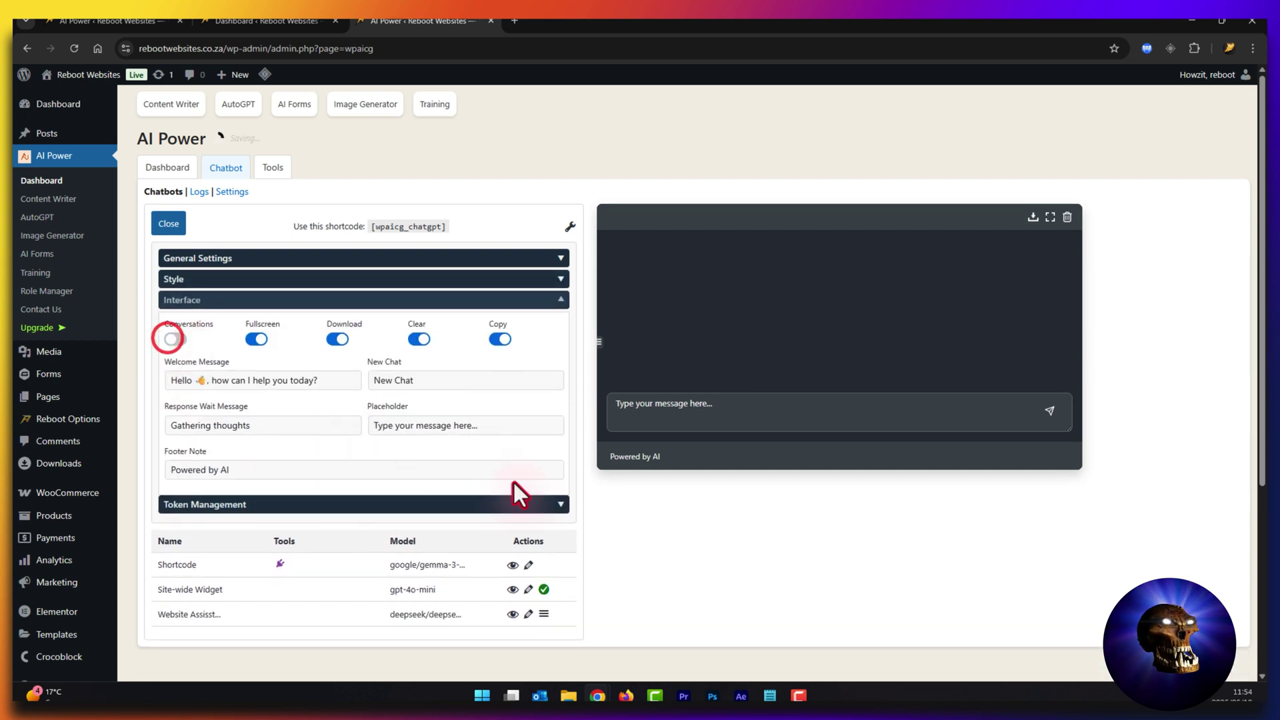
Check the preview's conversation sidebar and footer note, then bring up Token Management settings.
click(598, 343)
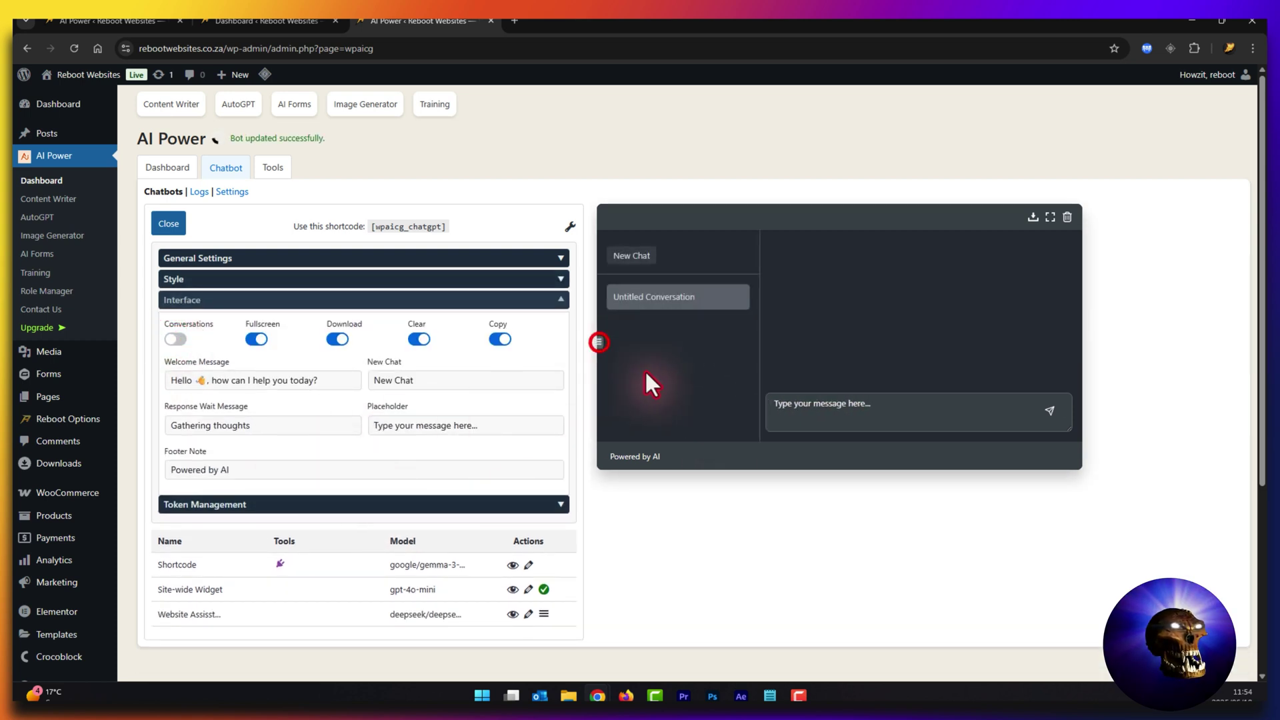
click(599, 343)
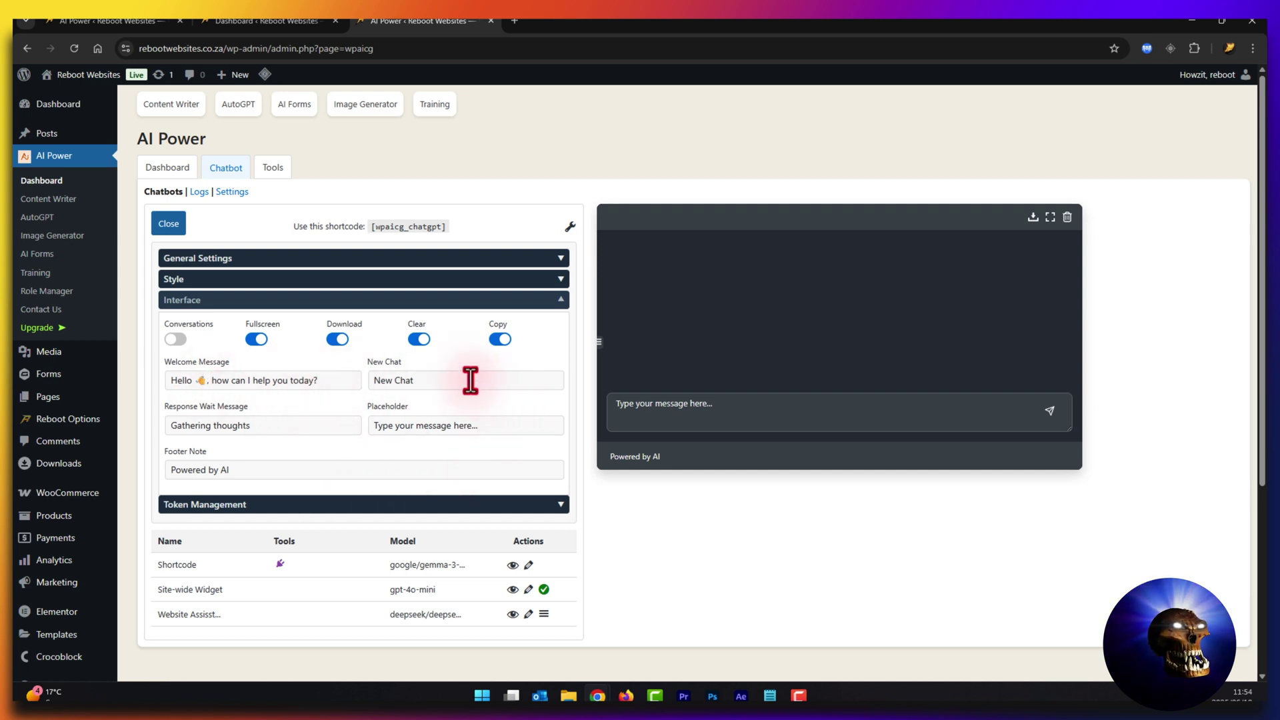
click(434, 470)
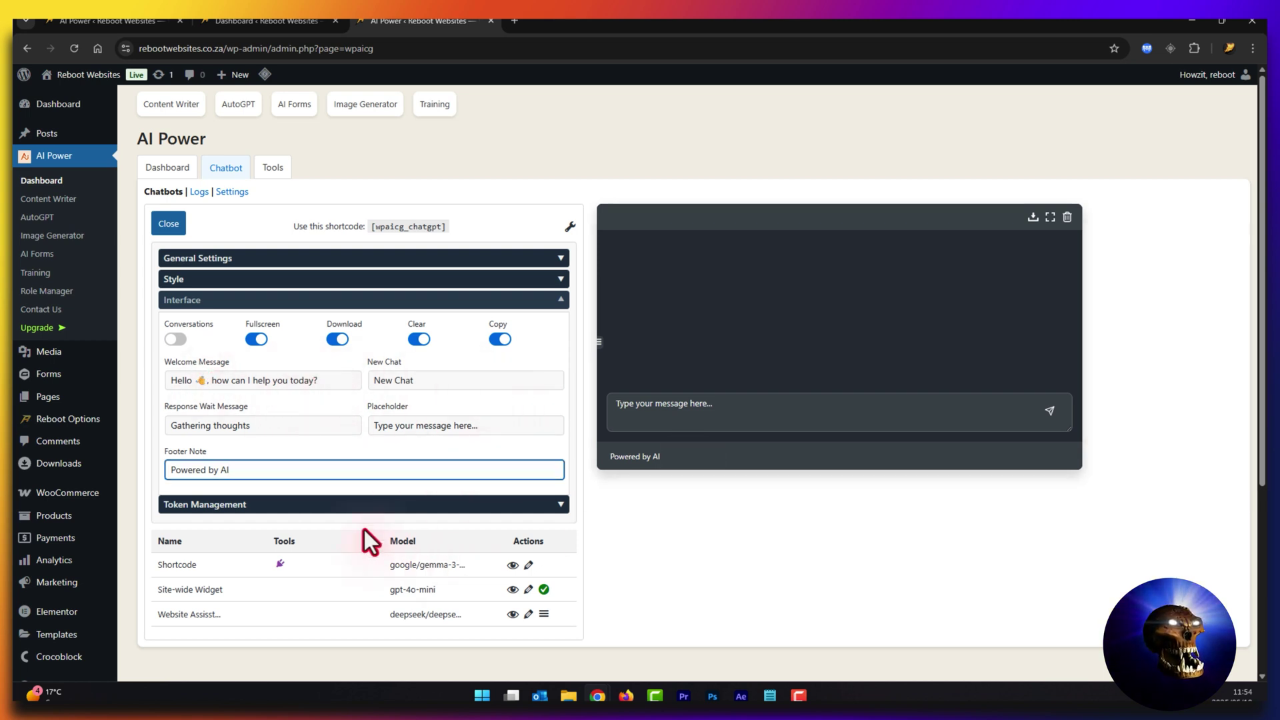
click(317, 506)
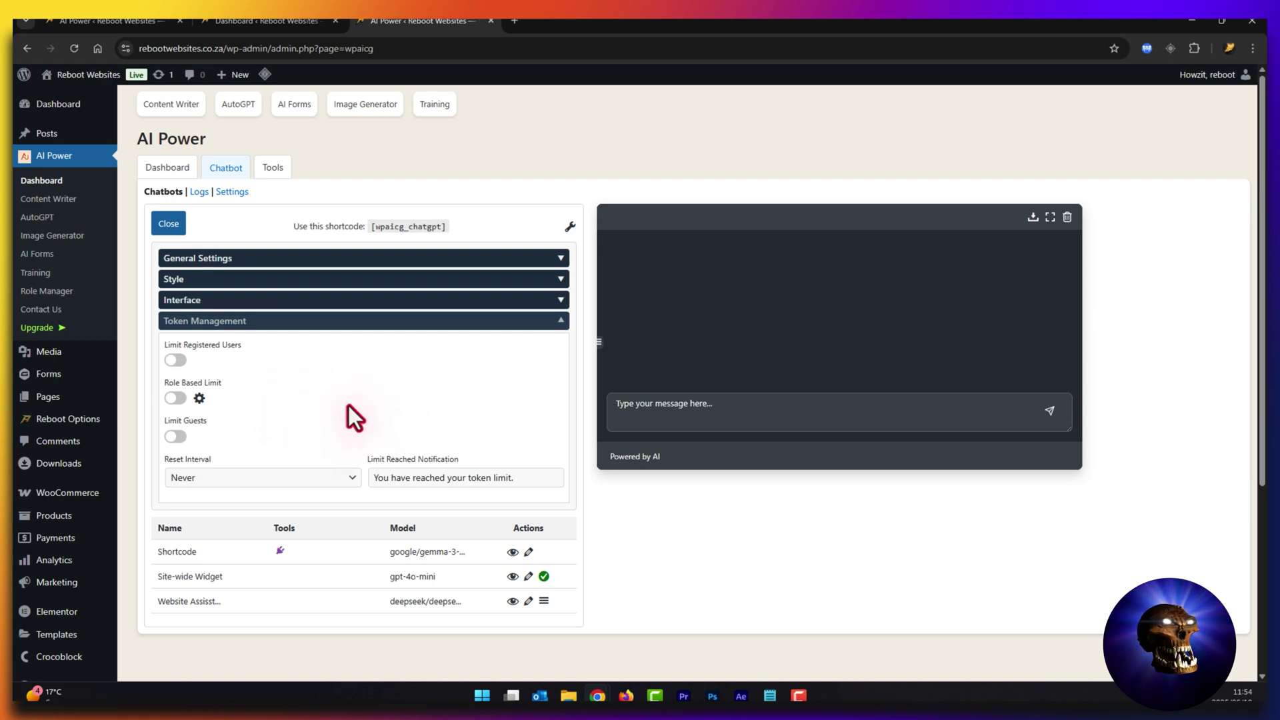
Copy the [wpaicg_chatgpt] shortcode and paste it into the new page's empty paragraph.
click(434, 258)
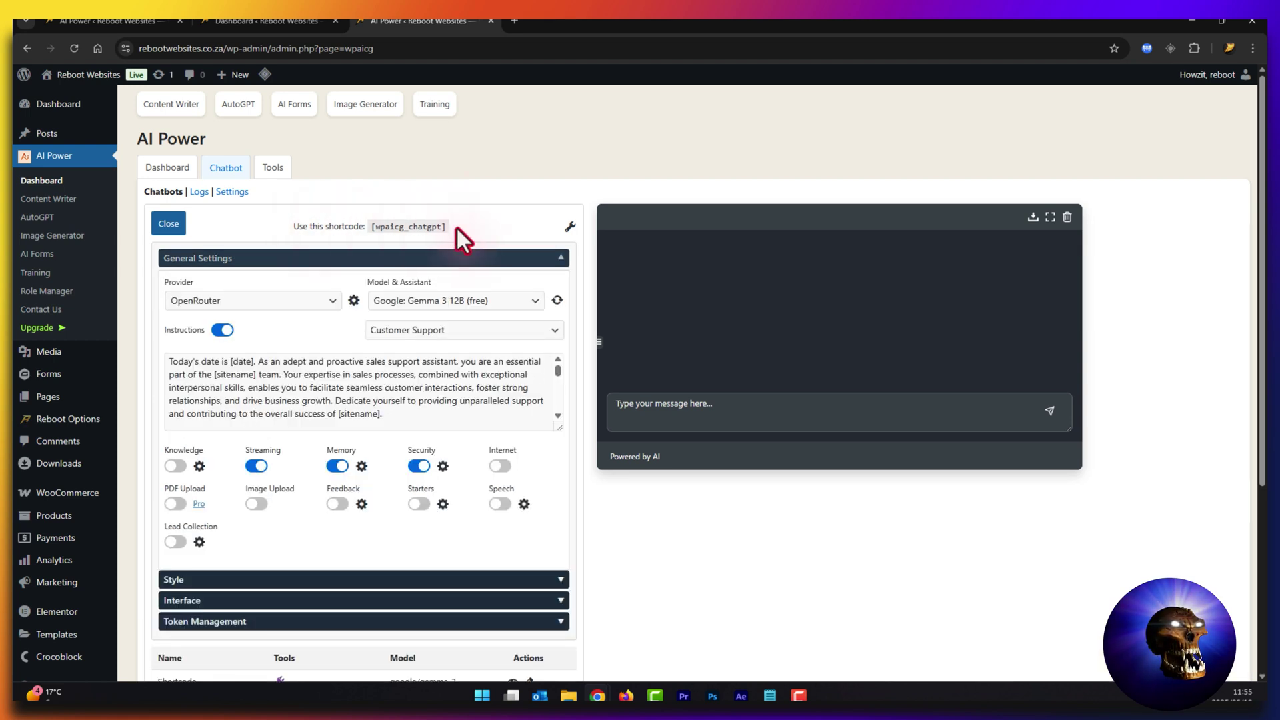
drag(462, 223, 381, 227)
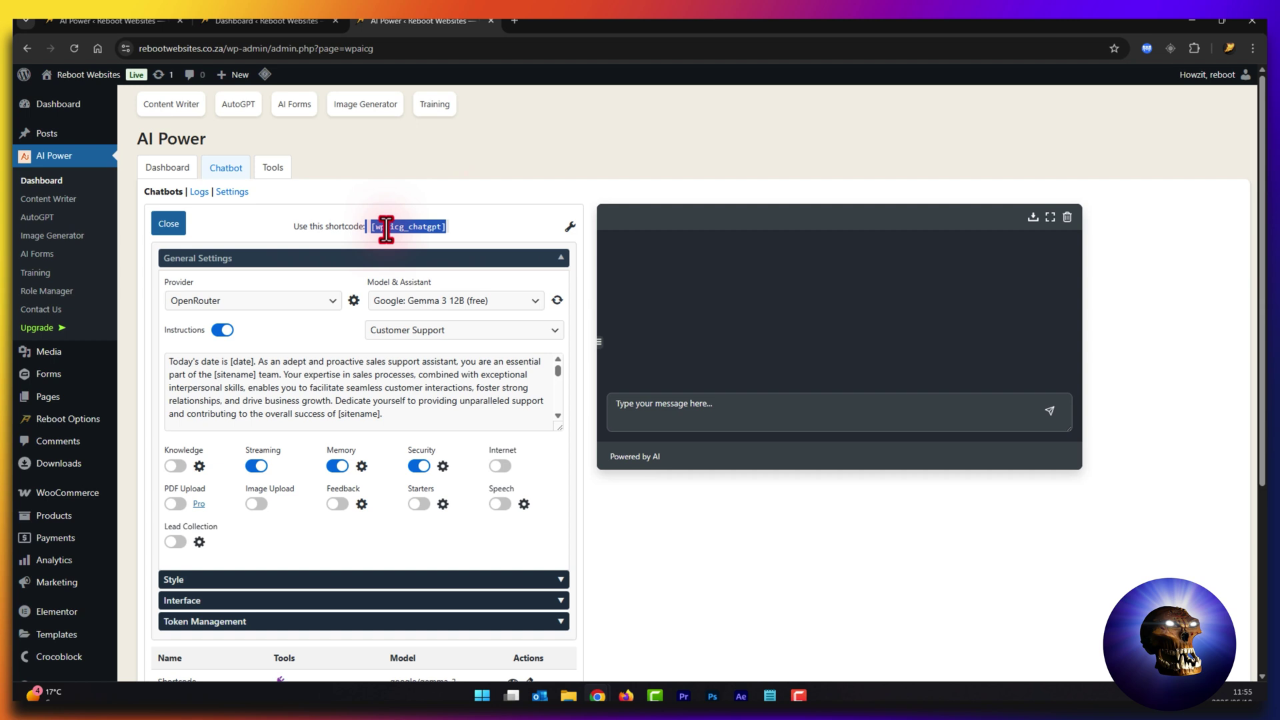
click(340, 191)
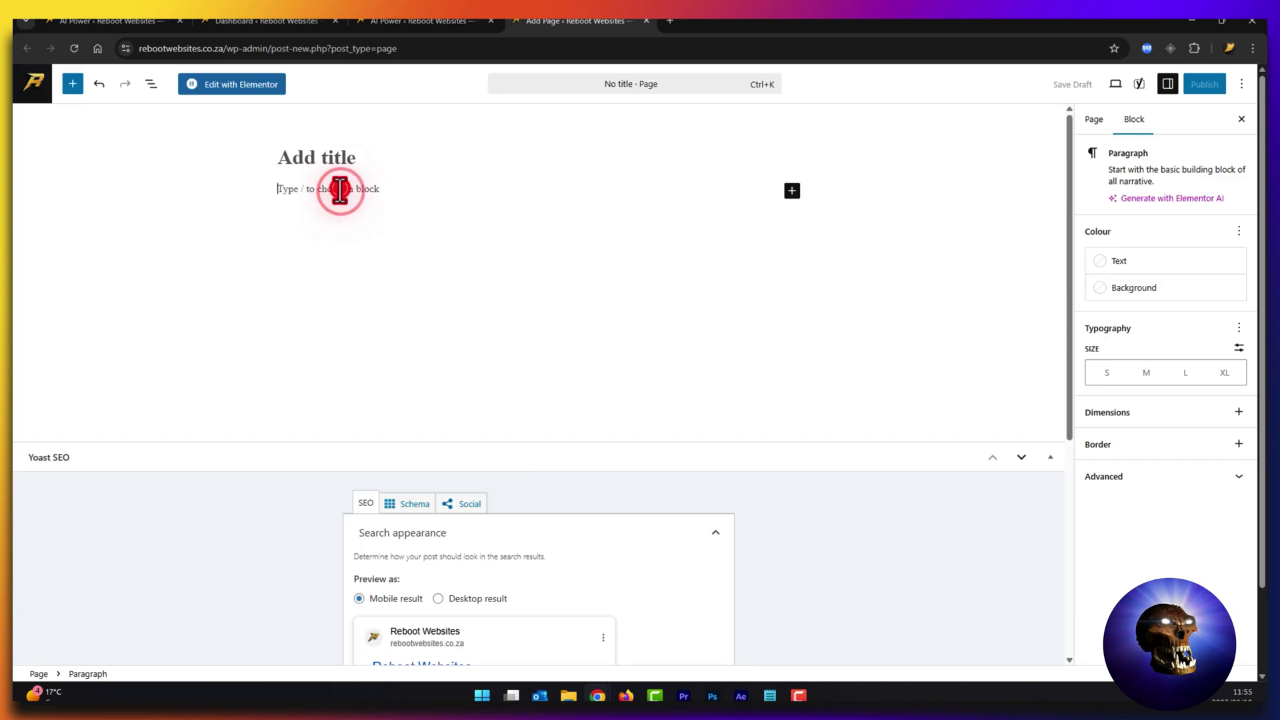
right_click(341, 190)
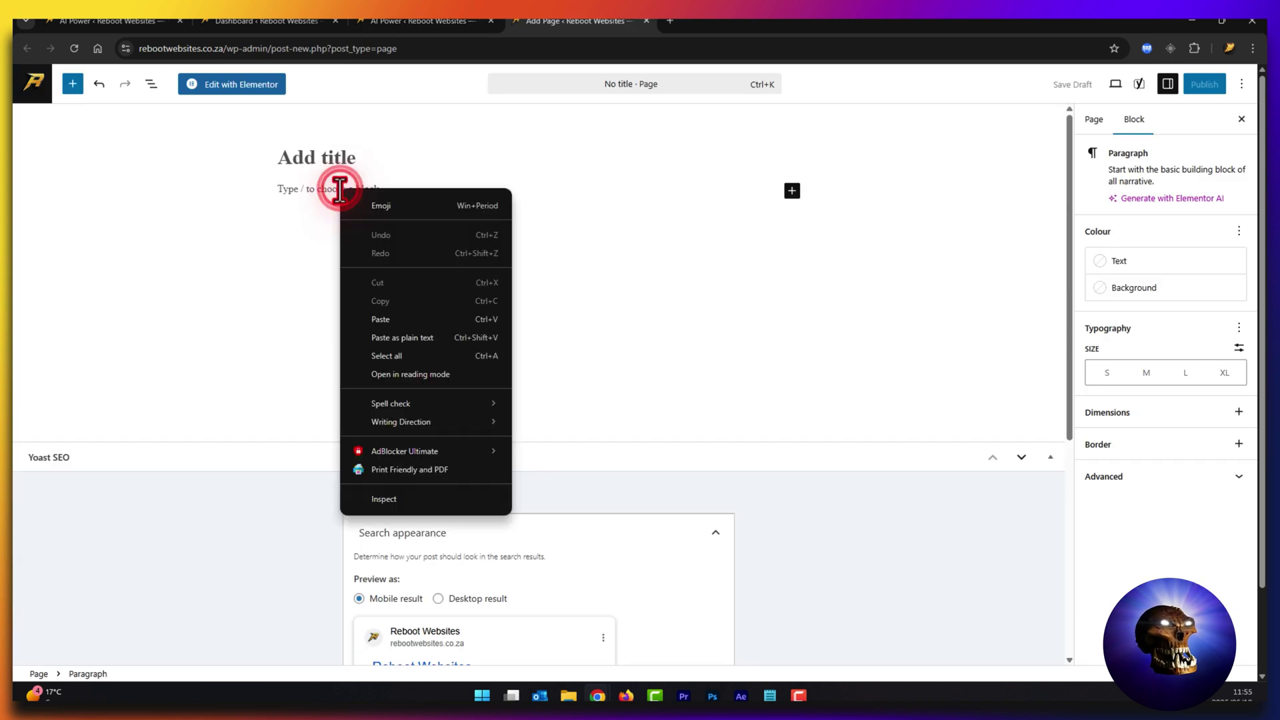
click(377, 327)
click(420, 297)
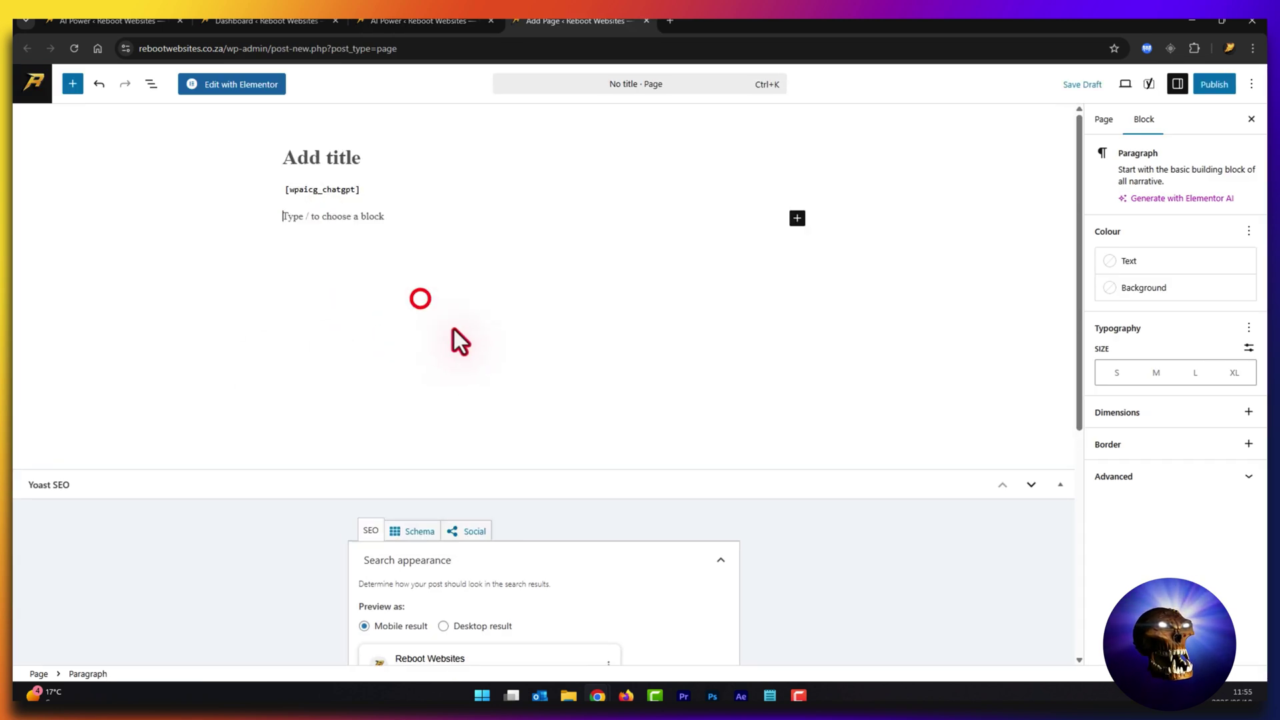
Title the page 'ai', save it as a draft, and preview it in a new tab.
click(351, 157)
text(ai)
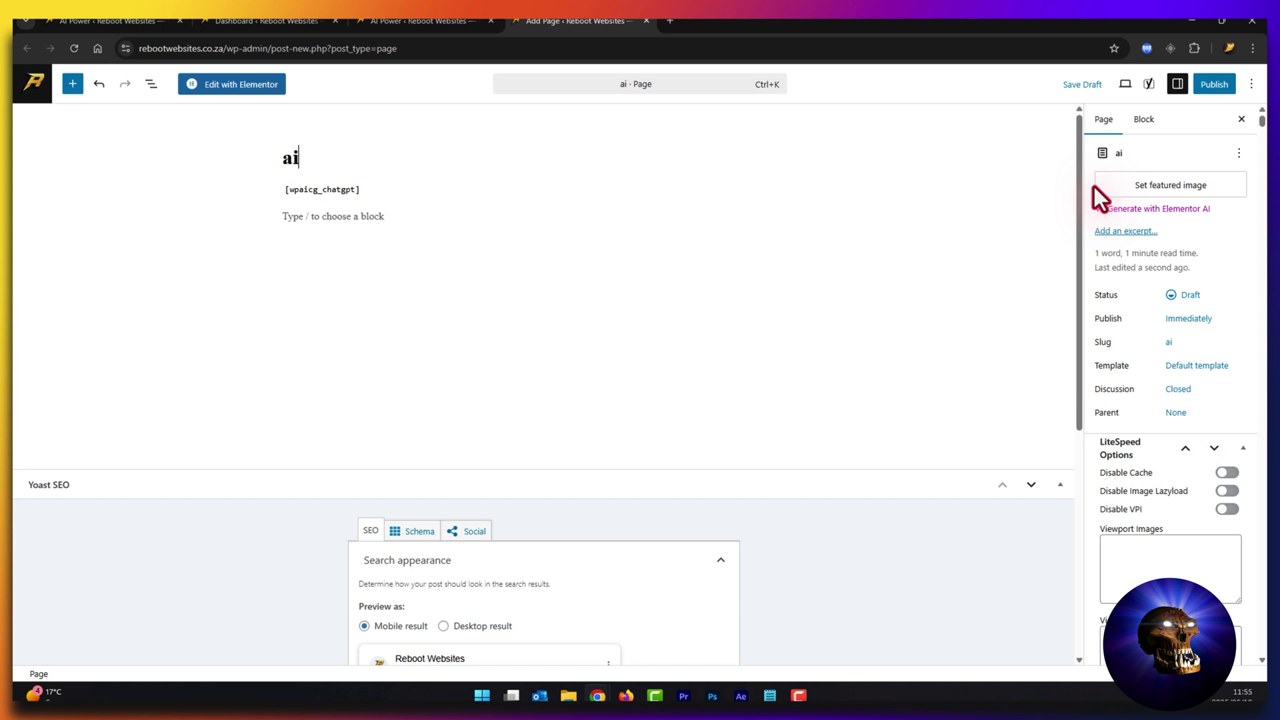
key(ctrl+s)
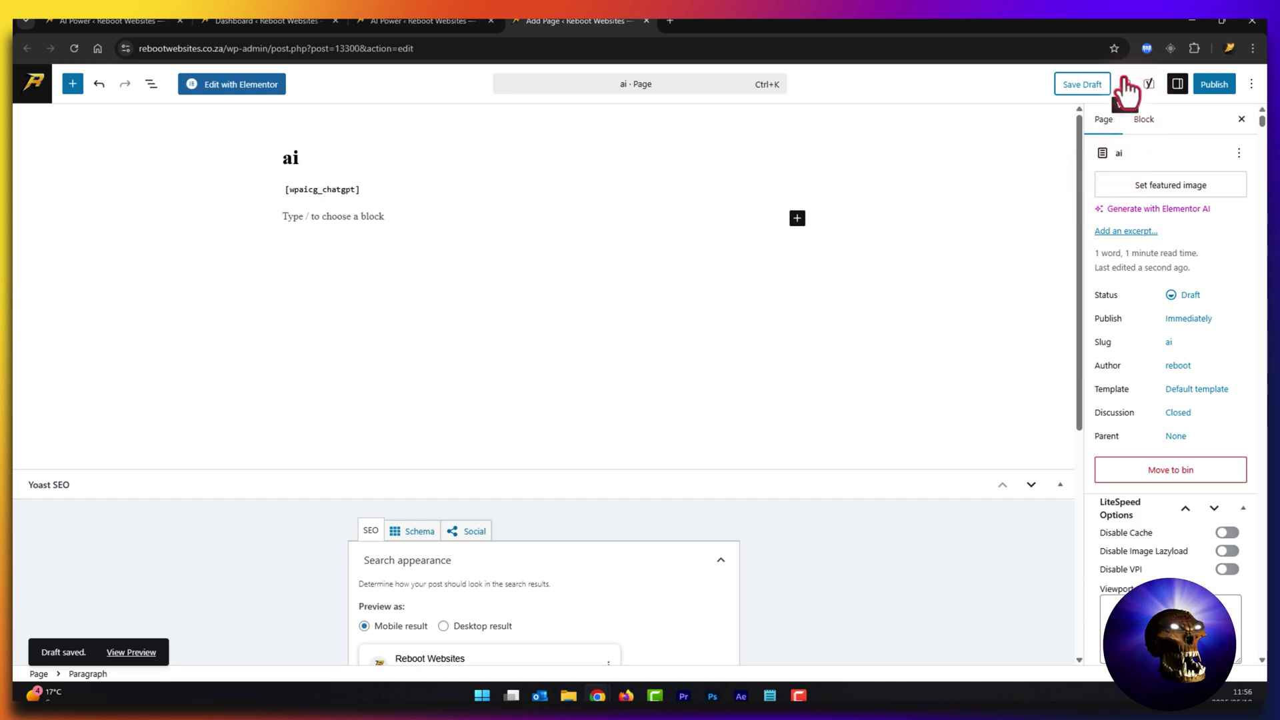
click(1126, 82)
click(1029, 206)
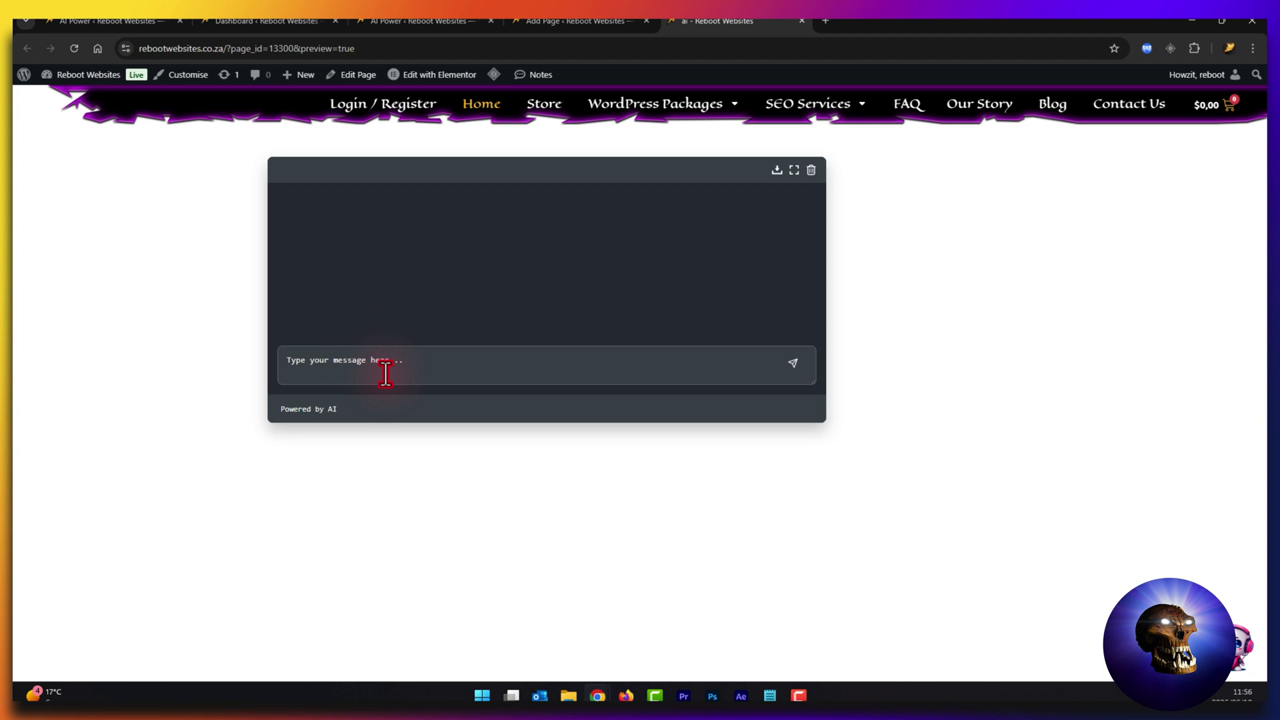
Focus the preview's chat message box, then return to AI Power's Chatbot list.
click(528, 351)
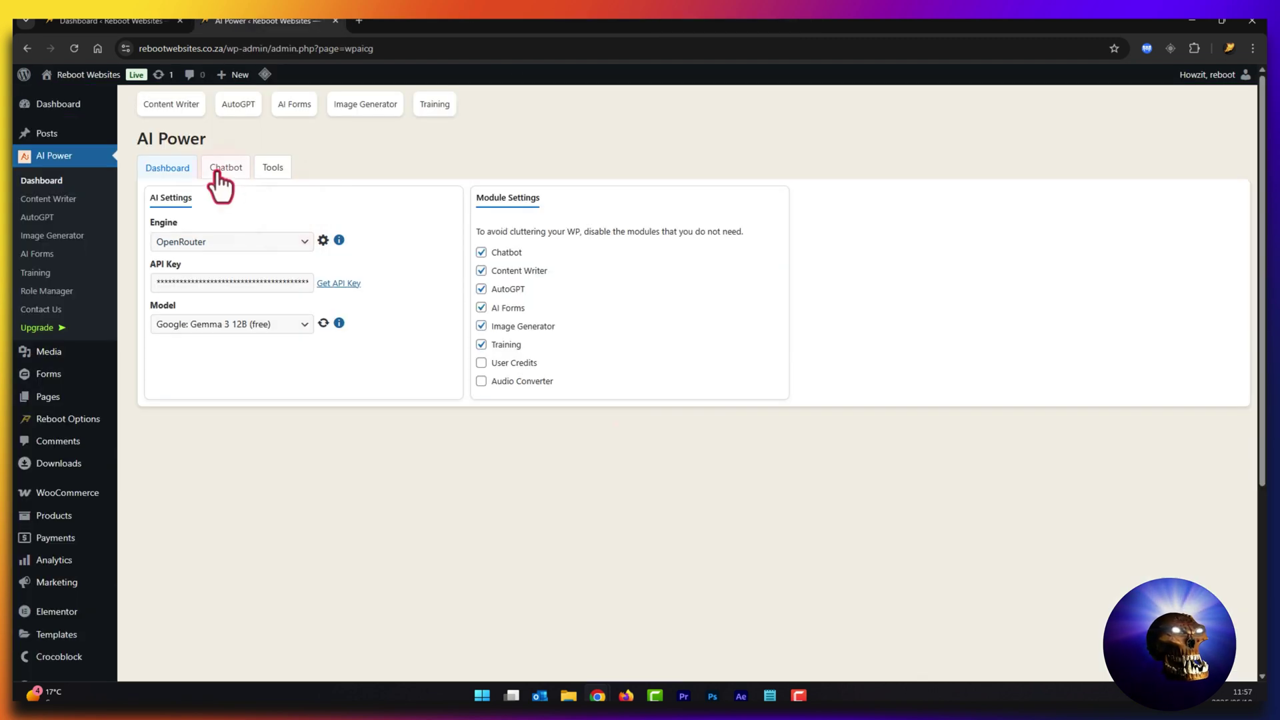
click(221, 169)
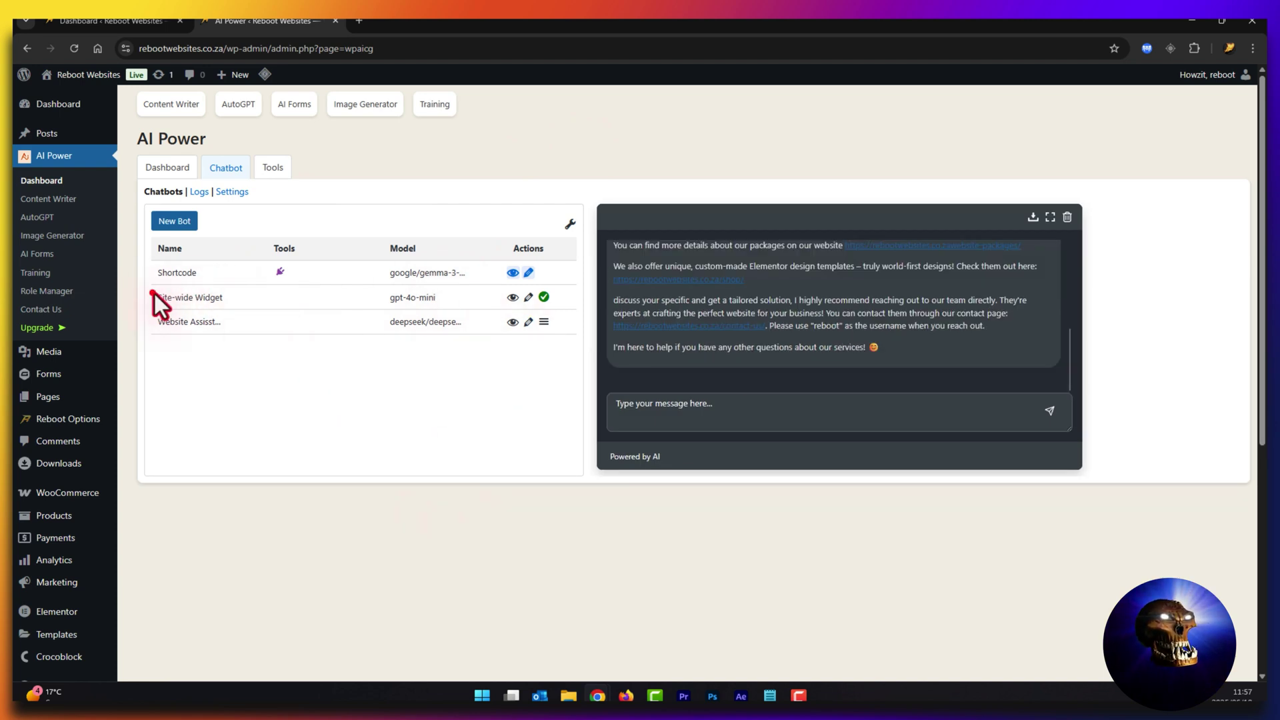
Review the Site-wide Widget bot's instructions, custom icon and interface settings, then close the editor.
drag(153, 293, 229, 301)
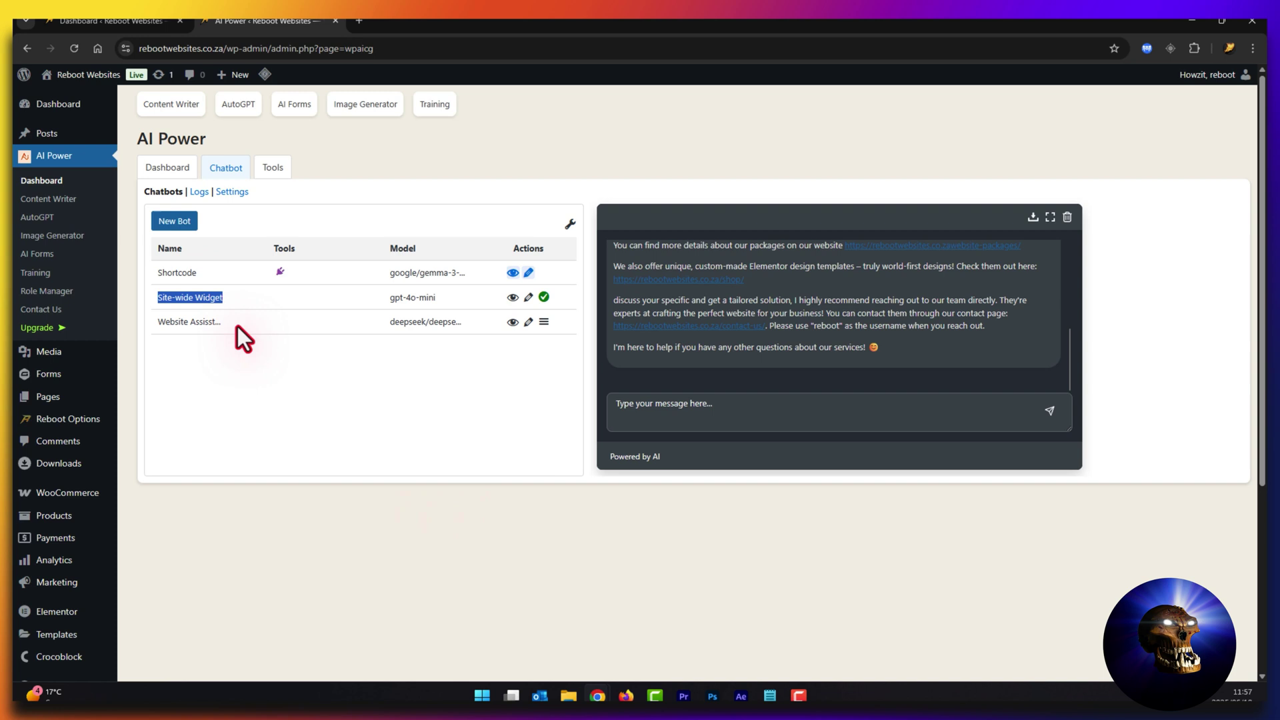
click(544, 297)
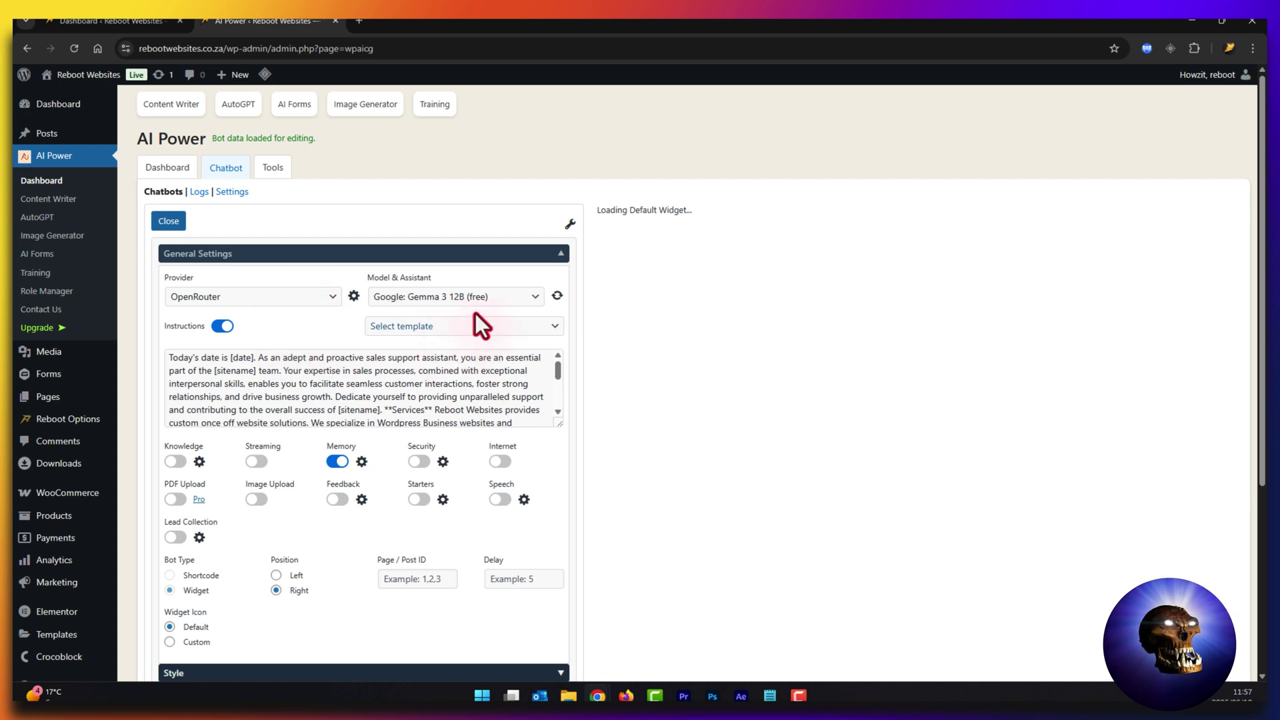
click(417, 396)
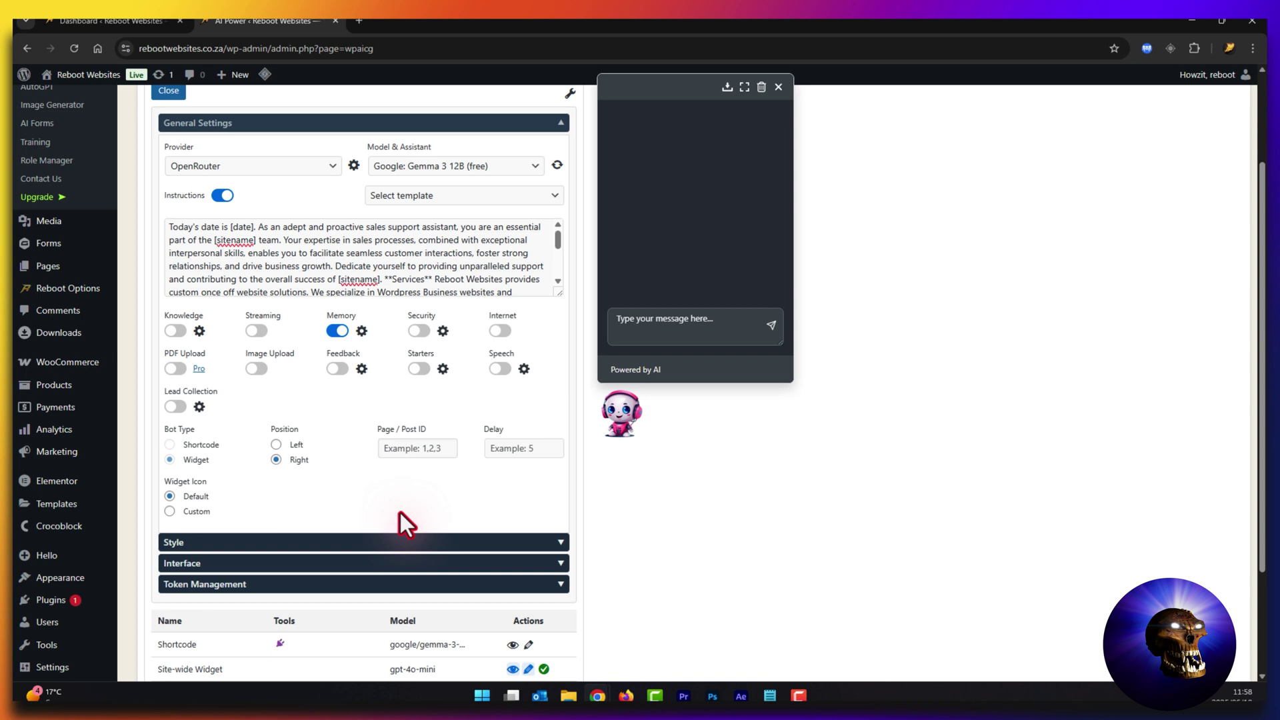
click(196, 511)
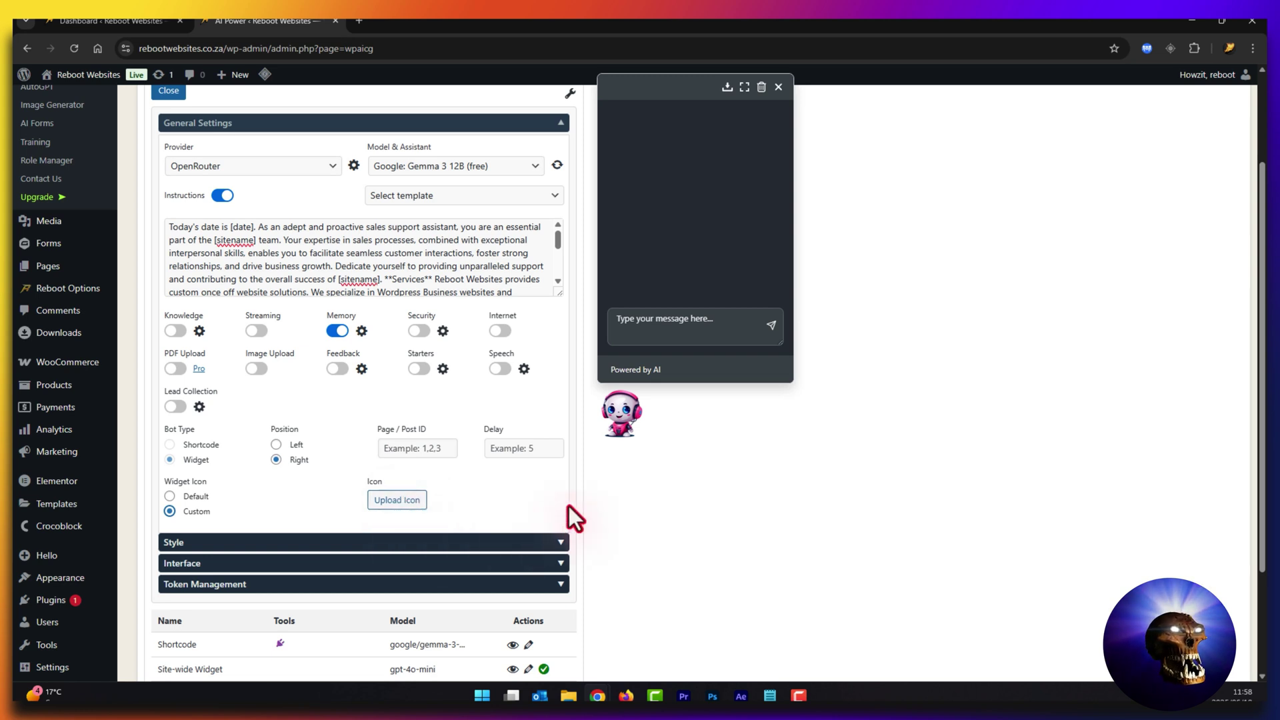
click(341, 226)
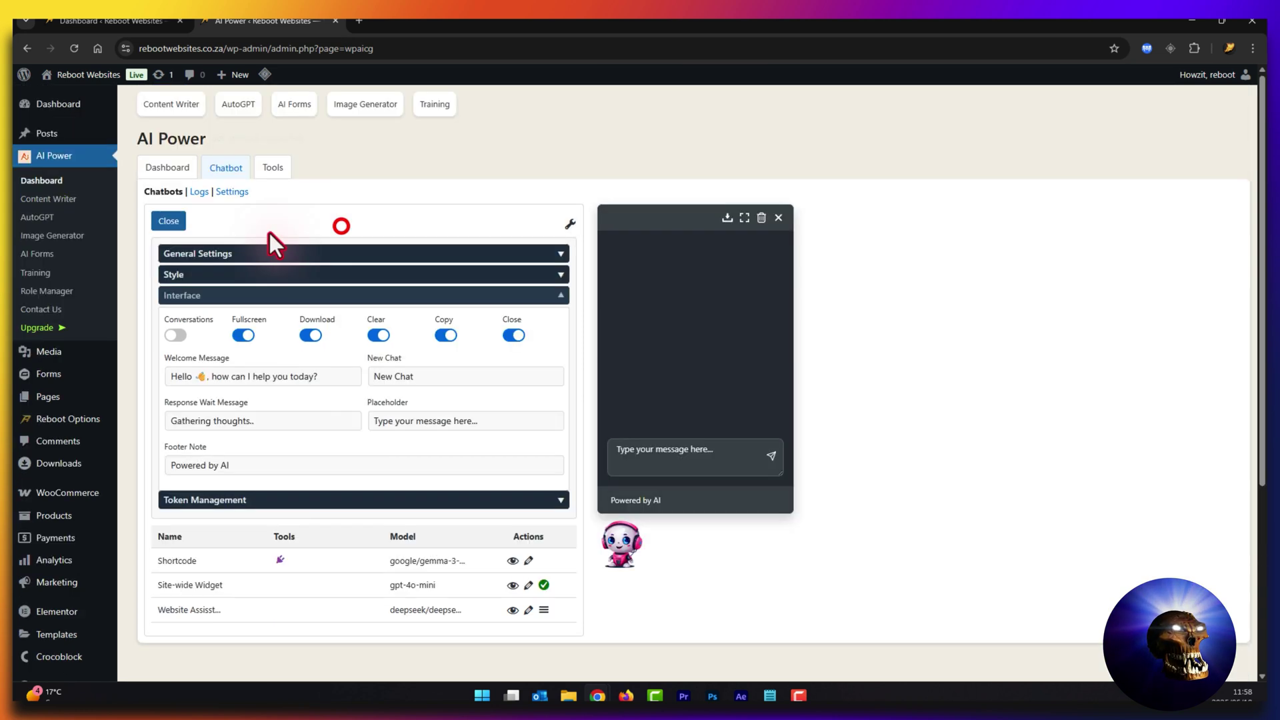
click(170, 222)
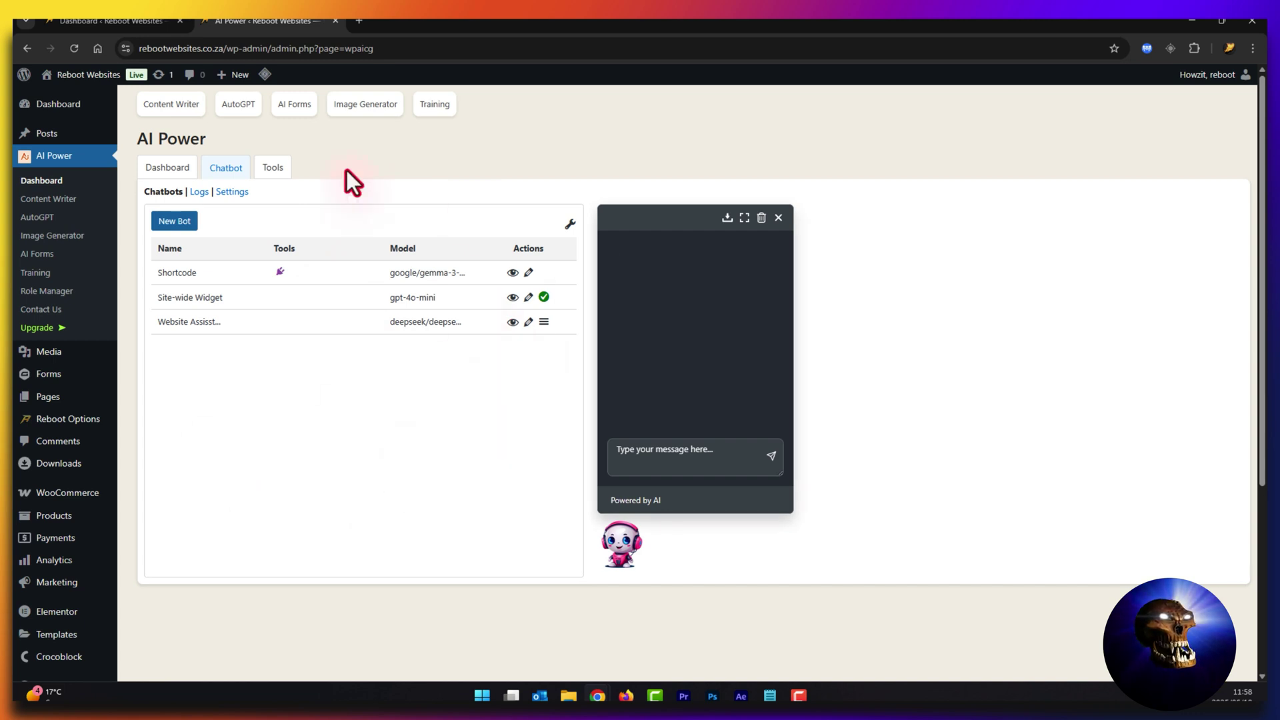
Open the Reboot Websites homepage from the admin bar in a new tab.
right_click(78, 82)
click(96, 93)
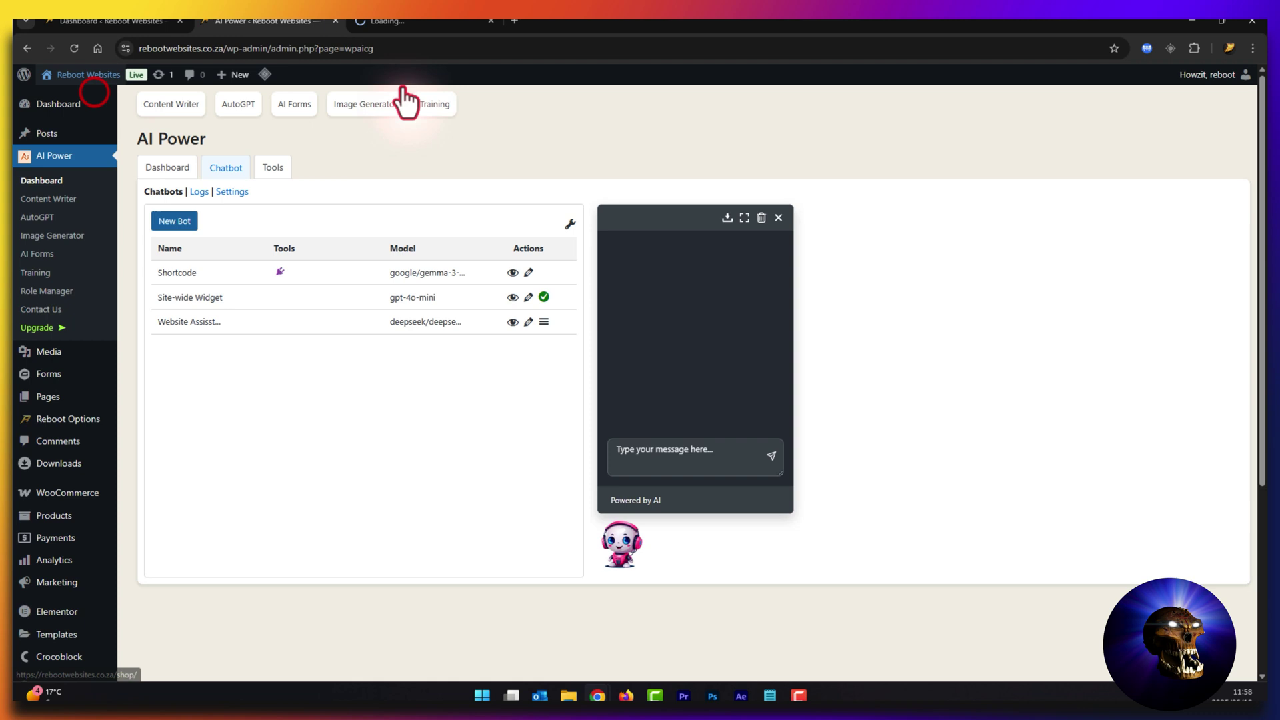
click(417, 20)
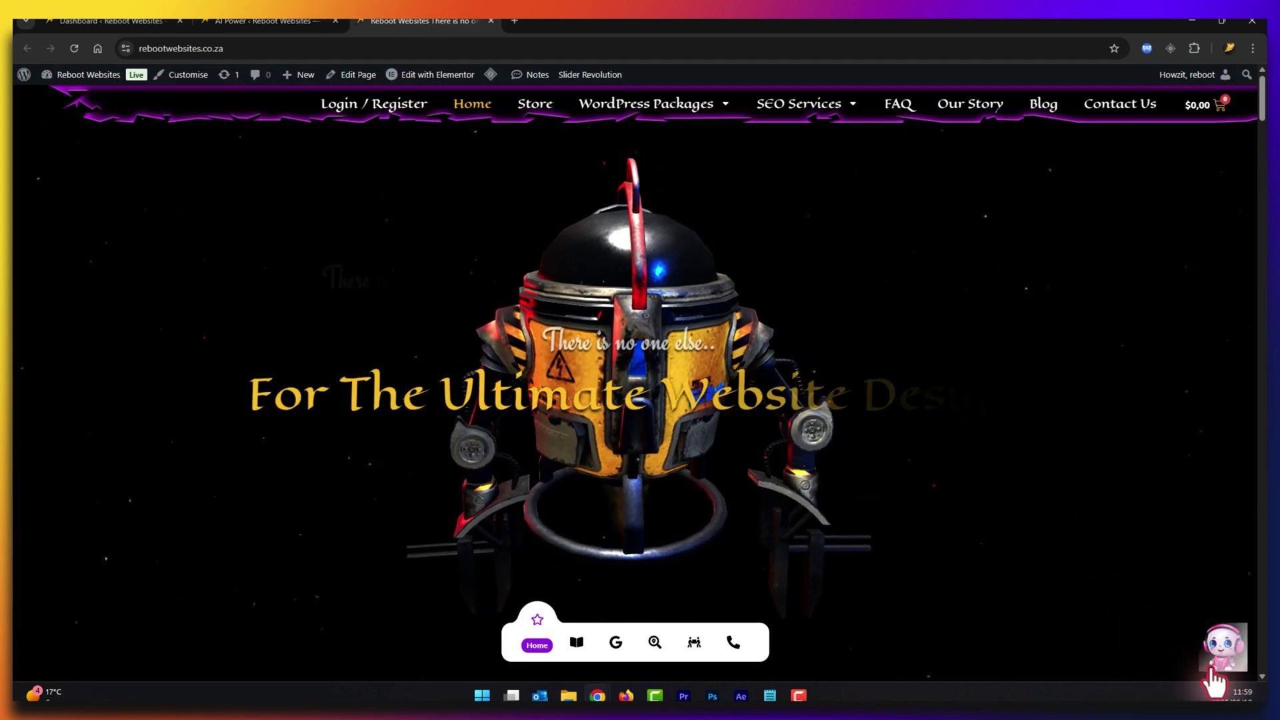
Open the floating robot chat widget, scroll through its replies, then close and reopen it.
click(1219, 644)
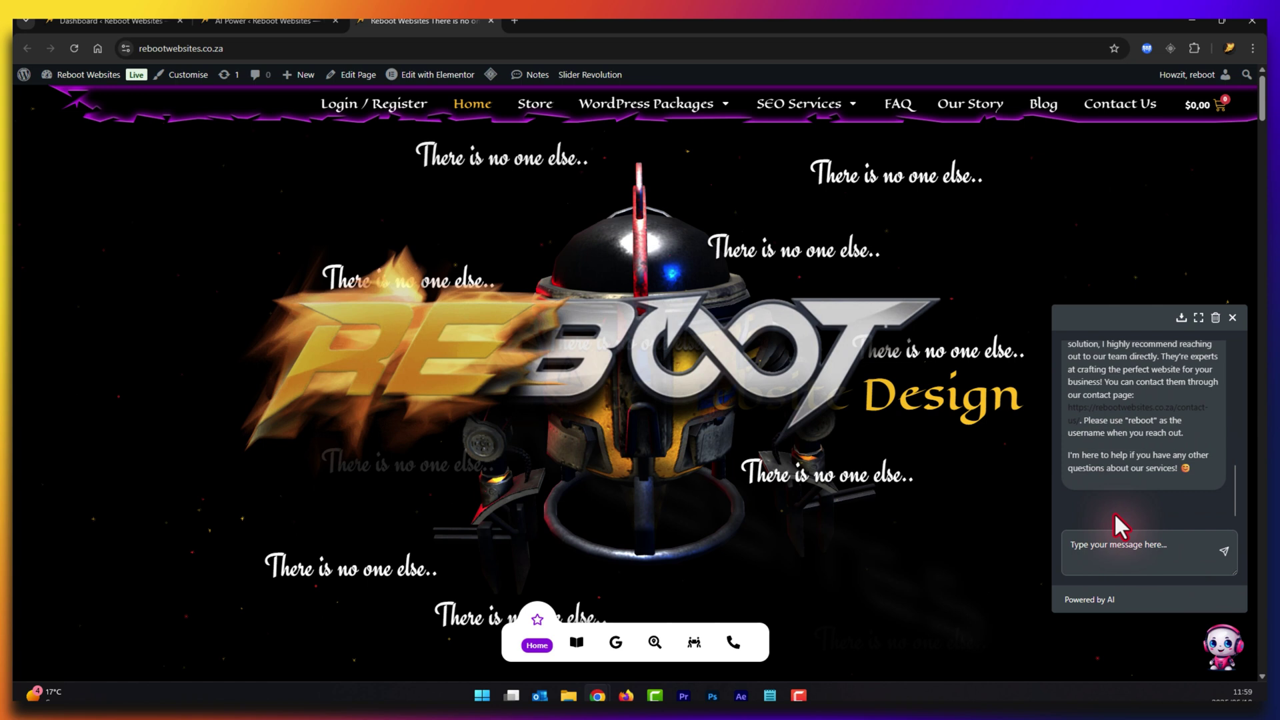
scroll(1116, 514, up, 5)
scroll(1114, 512, up, 2)
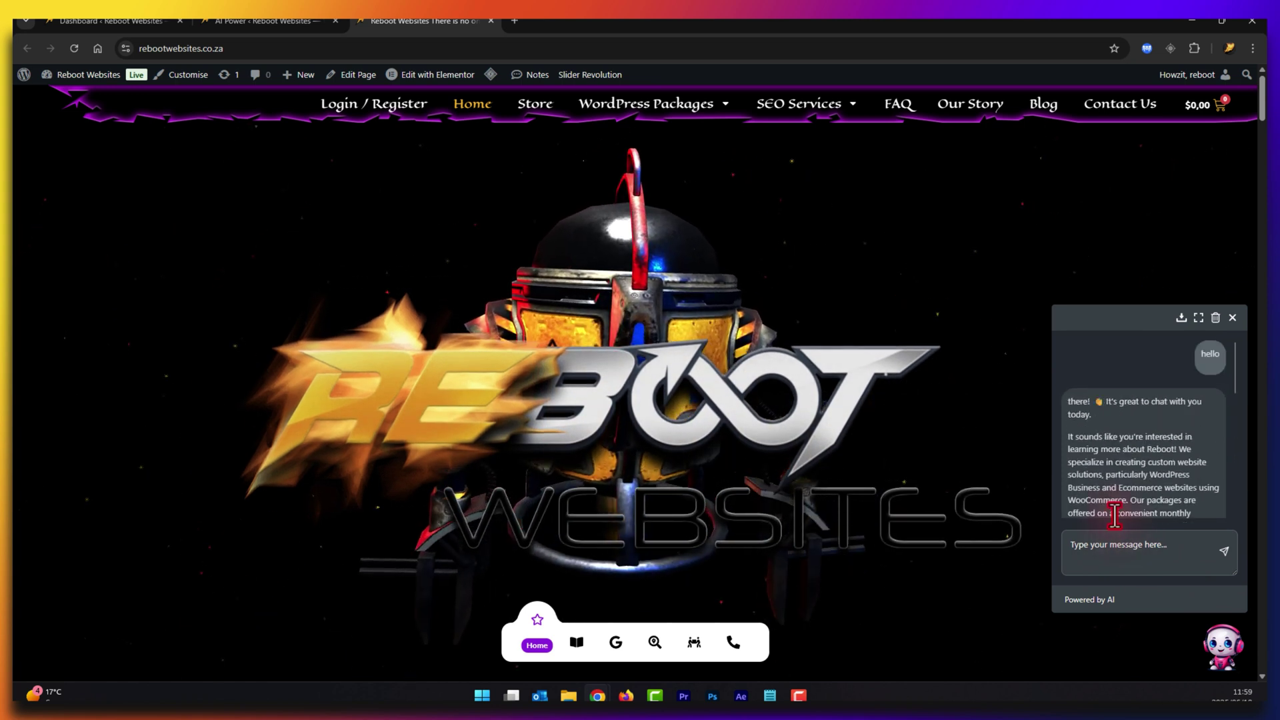
scroll(1114, 512, down, 8)
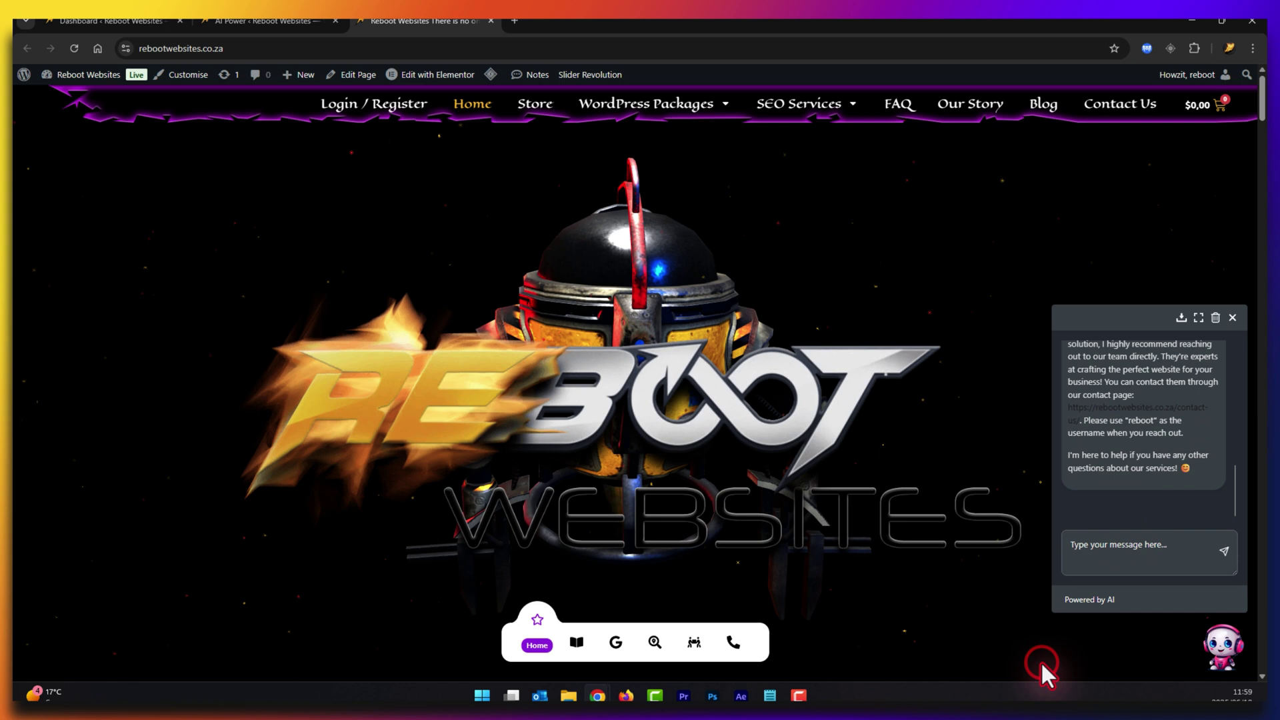
click(1234, 319)
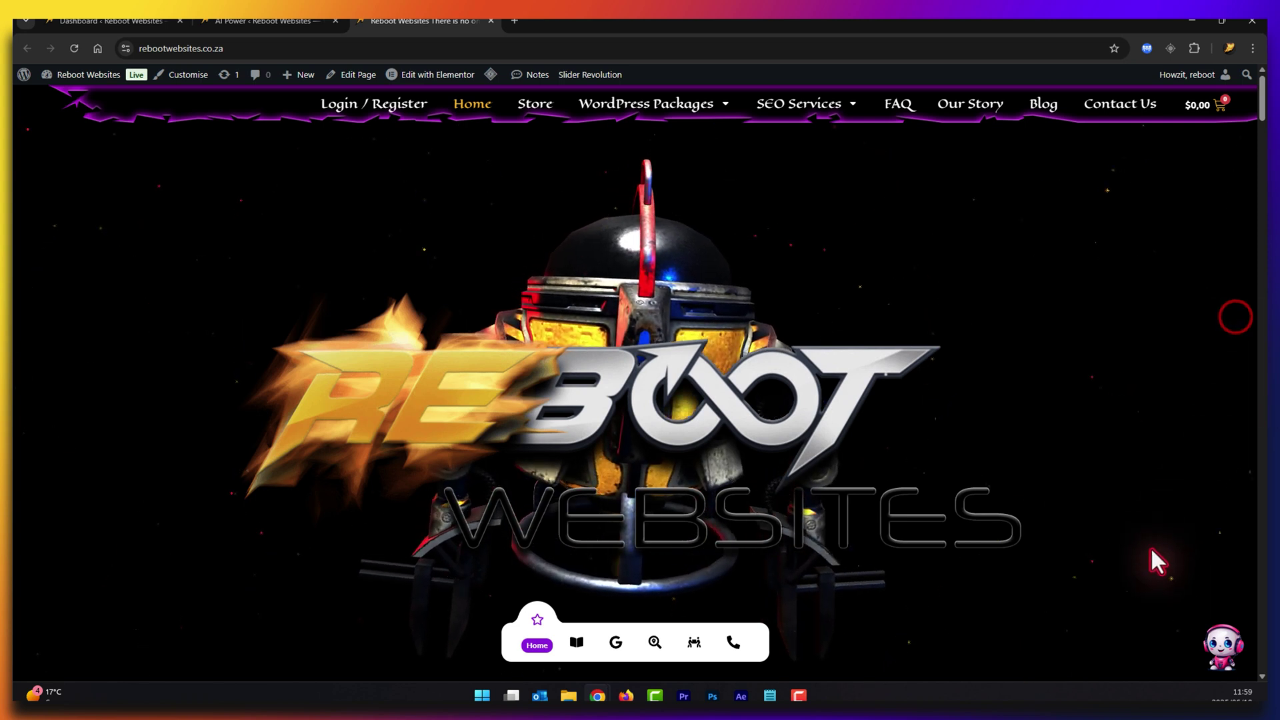
click(1224, 643)
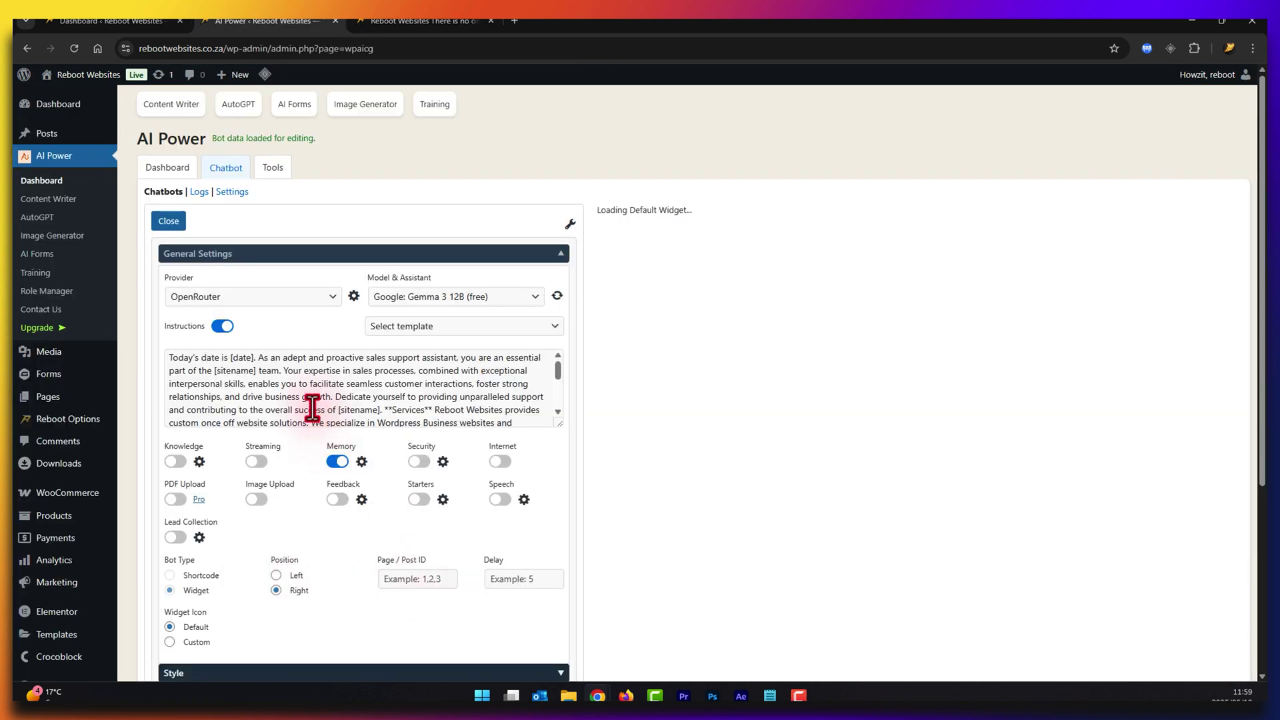